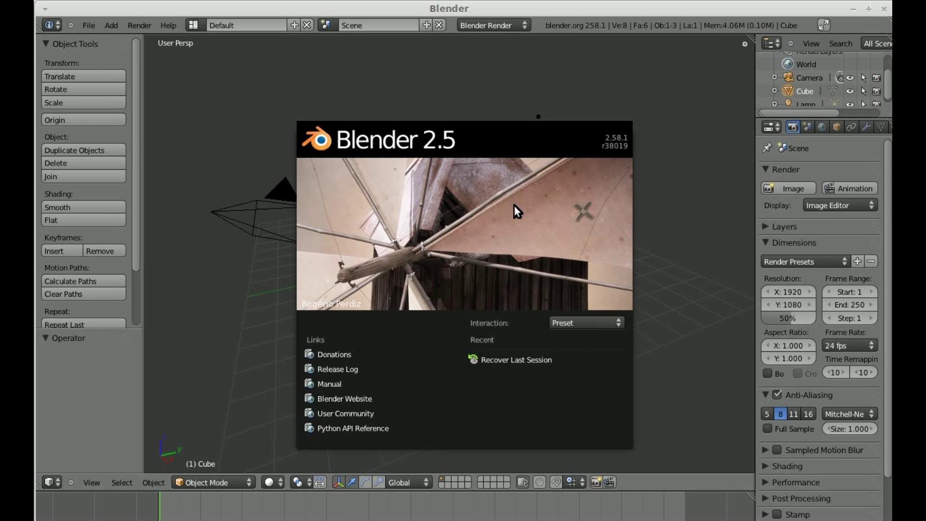
Dismiss the splash screen and delete the default cube from the scene.
{"action": "left_click", "coordinate": [514, 206]}
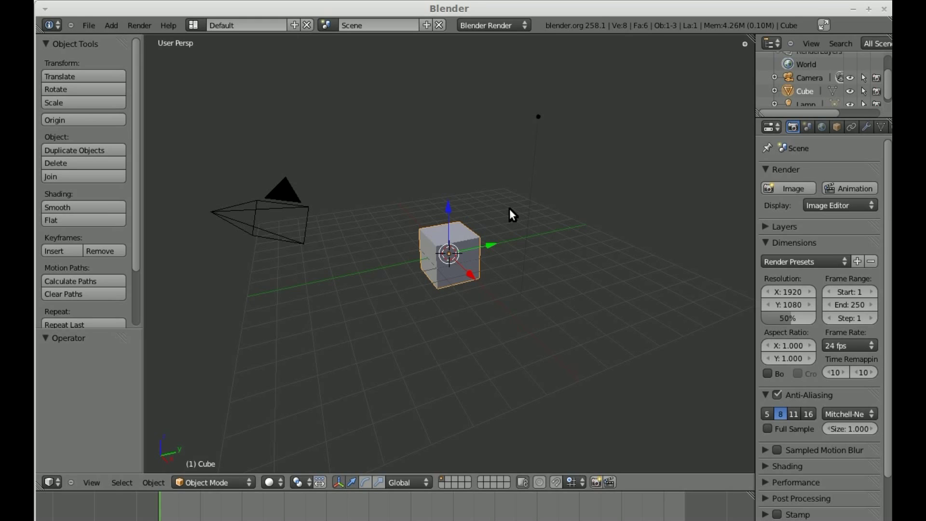
{"action": "key", "text": "x"}
{"action": "left_click", "coordinate": [509, 208]}
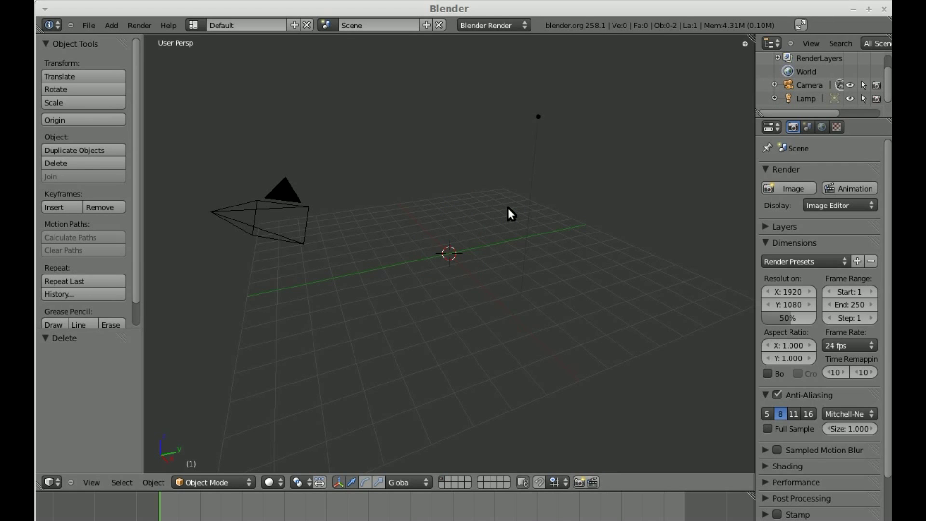
Launch GIMP and lower its Toolbox and Layers windows clear of the screen's upper edge.
{"action": "key", "text": "super"}
{"action": "type", "text": "gimp"}
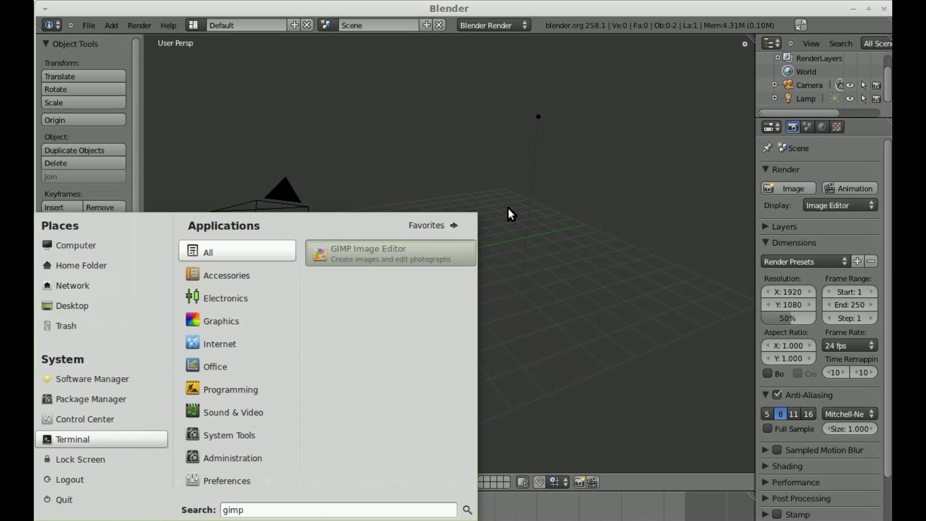
{"action": "key", "text": "Return"}
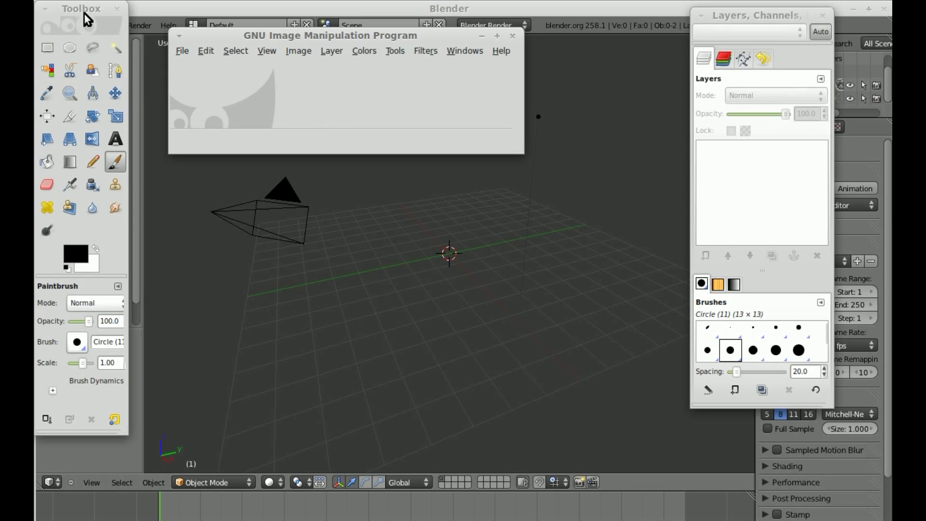
{"action": "left_click_drag", "start_coordinate": [73, 7], "coordinate": [79, 39]}
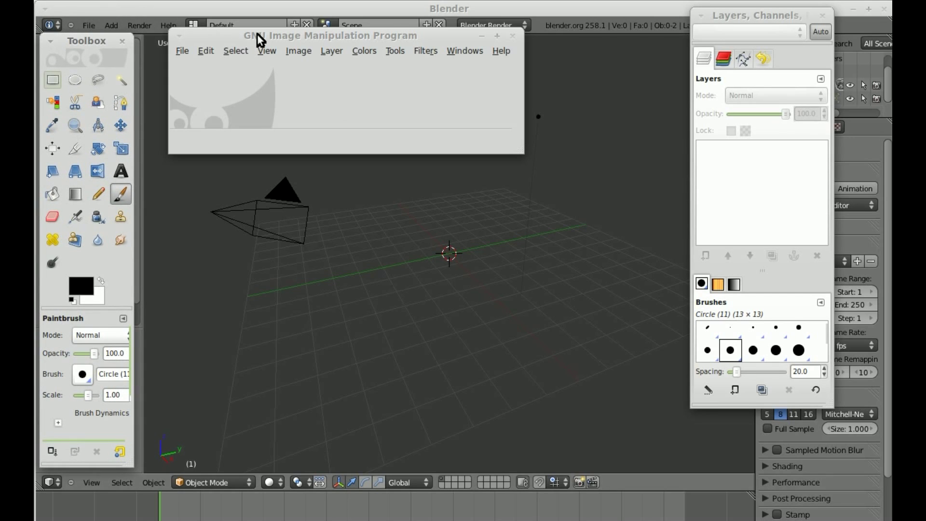
{"action": "left_click_drag", "start_coordinate": [760, 22], "coordinate": [776, 59]}
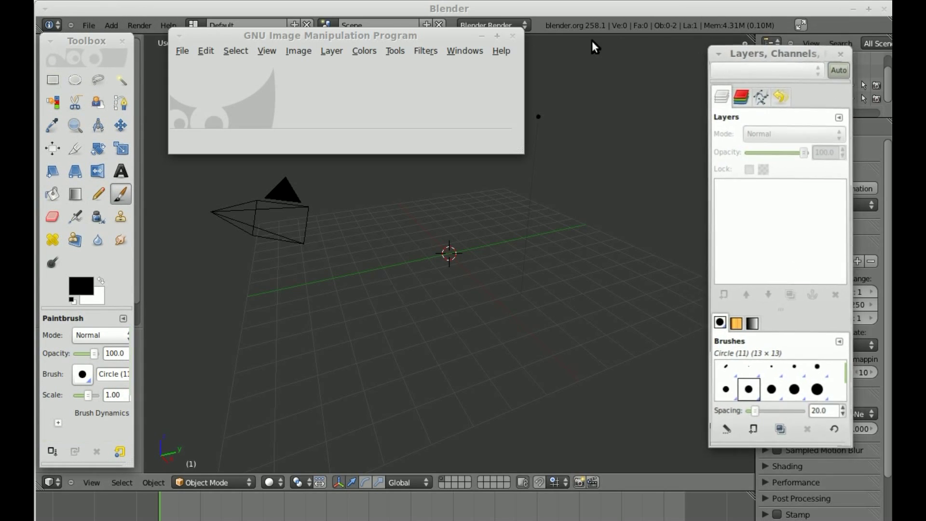
Create a new 640 × 400 pixel RGB image filled with Transparency.
{"action": "left_click", "coordinate": [182, 51]}
{"action": "left_click", "coordinate": [195, 64]}
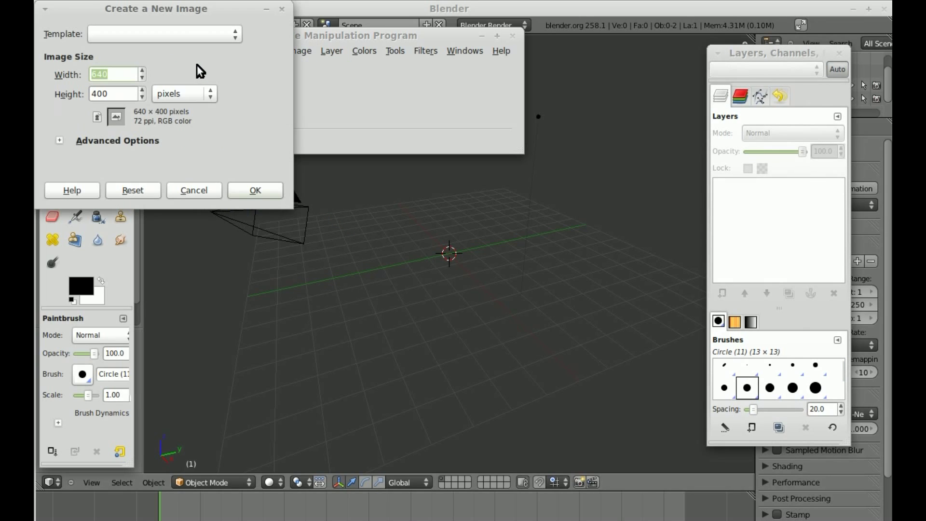
{"action": "left_click", "coordinate": [113, 142]}
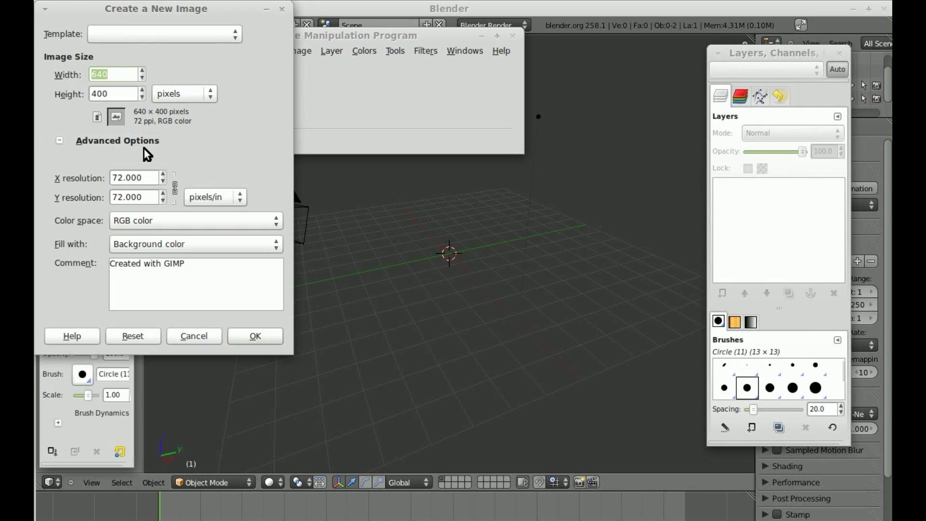
{"action": "left_click", "coordinate": [209, 241]}
{"action": "left_click", "coordinate": [189, 274]}
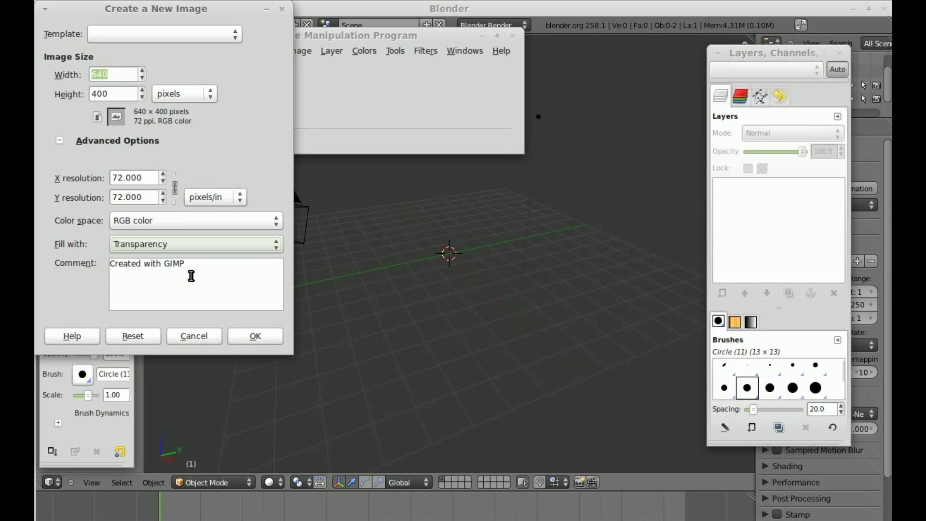
{"action": "left_click", "coordinate": [254, 336]}
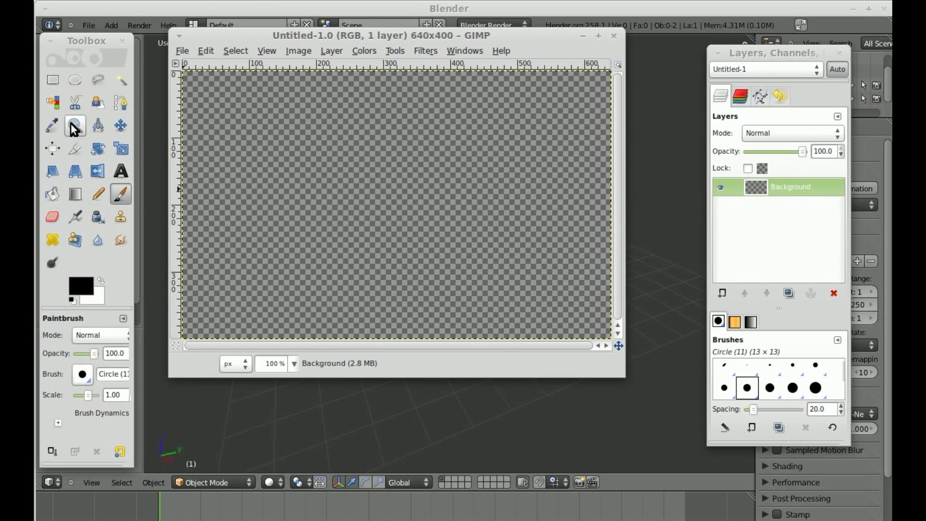
Select an ellipse about 200 by 180 px just right of the canvas centre and bucket-fill it with red (ff0000).
{"action": "left_click", "coordinate": [75, 80]}
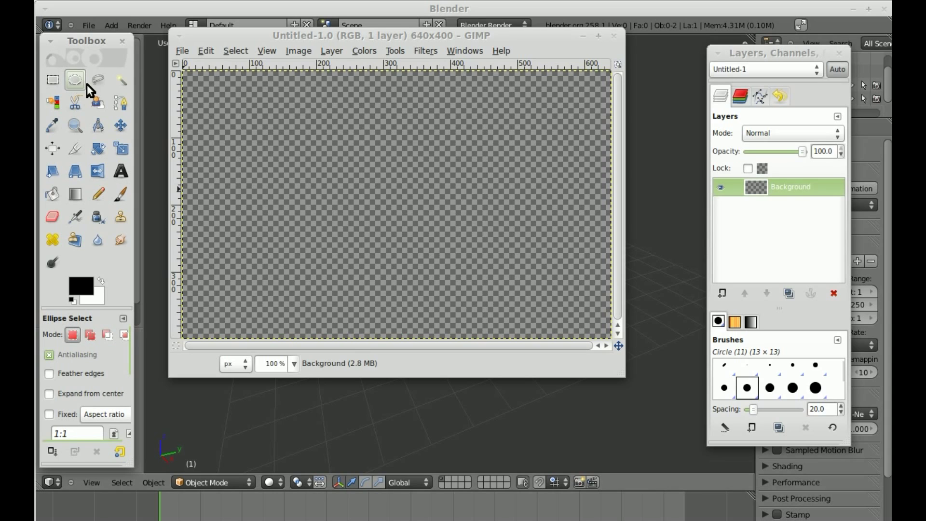
{"action": "left_click_drag", "start_coordinate": [378, 170], "coordinate": [512, 291]}
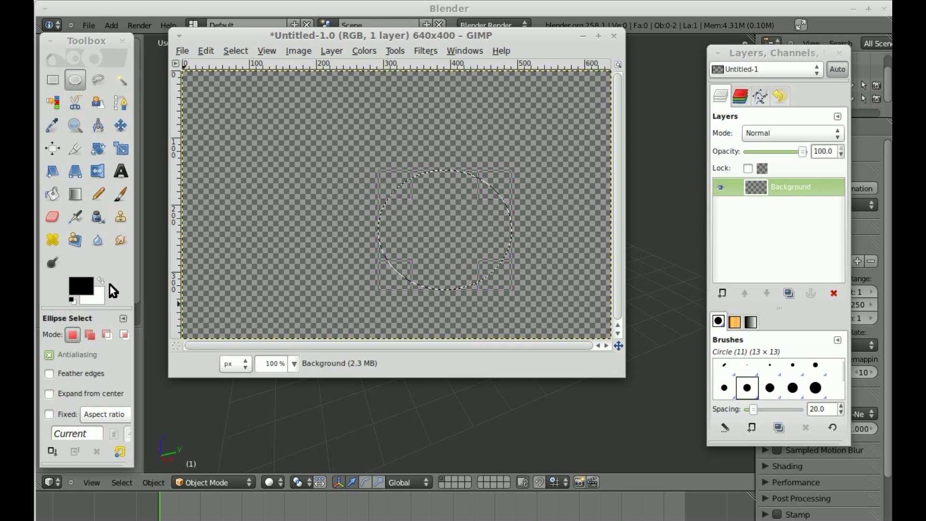
{"action": "left_click", "coordinate": [82, 285]}
{"action": "left_click_drag", "start_coordinate": [131, 84], "coordinate": [216, 67]}
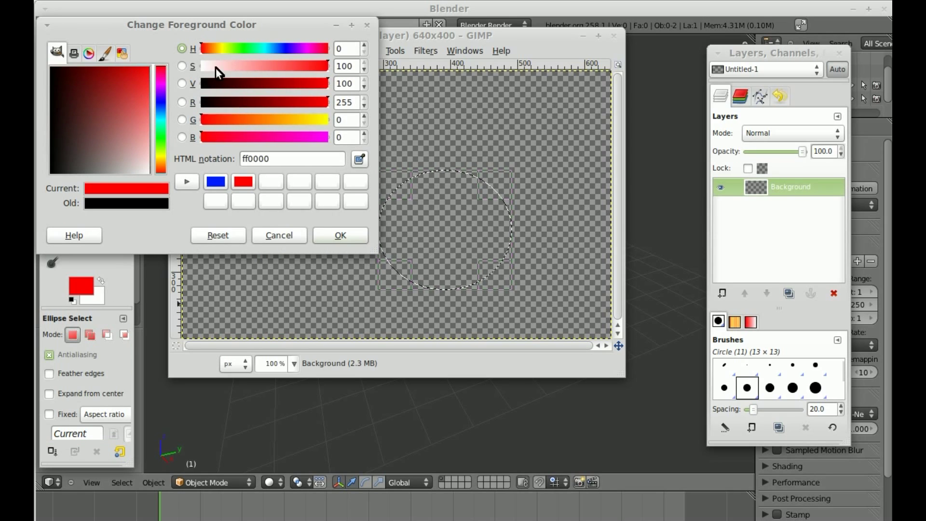
{"action": "left_click", "coordinate": [332, 235]}
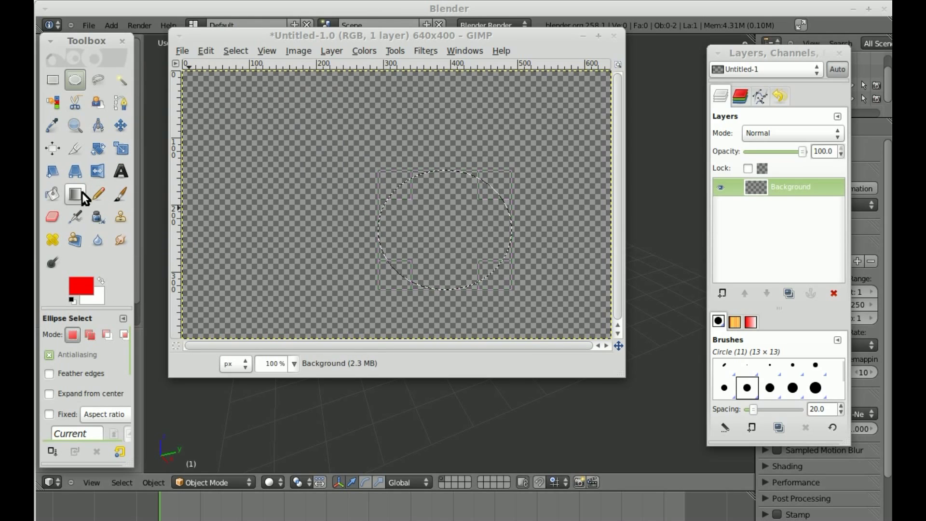
{"action": "left_click", "coordinate": [56, 197]}
{"action": "left_click", "coordinate": [452, 200]}
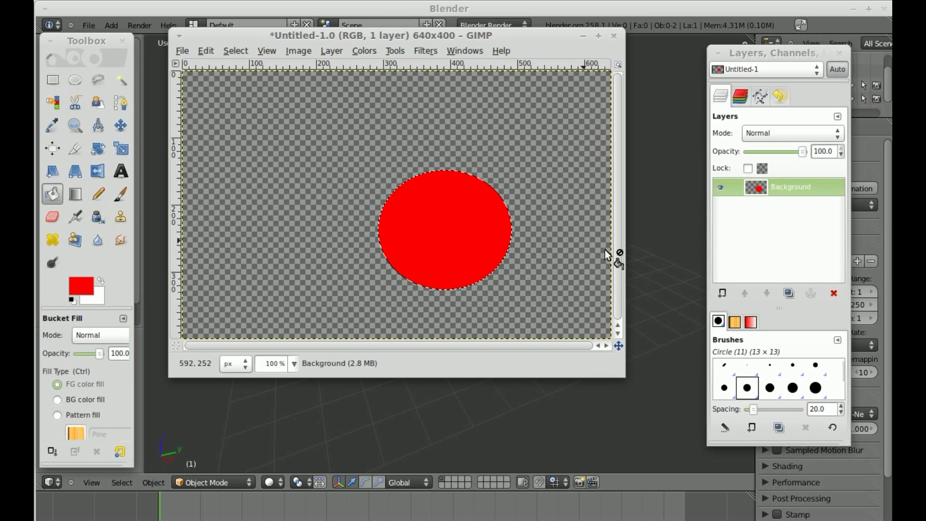
Add a transparent layer and bucket-fill a rectangular selection about 185 by 125 px, overlapping the red ellipse's upper-left part, with blue (001eff).
{"action": "left_click", "coordinate": [715, 291]}
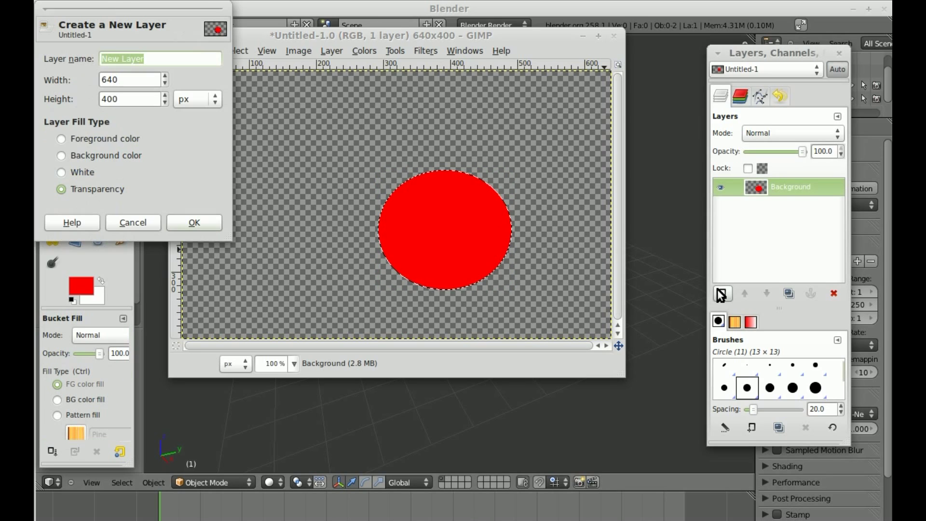
{"action": "left_click", "coordinate": [193, 222]}
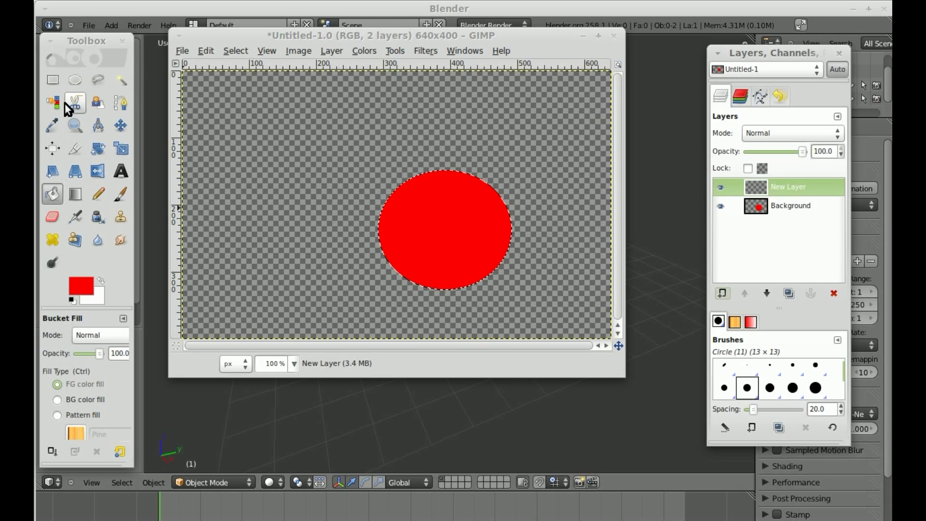
{"action": "left_click", "coordinate": [61, 86]}
{"action": "left_click_drag", "start_coordinate": [311, 146], "coordinate": [433, 227]}
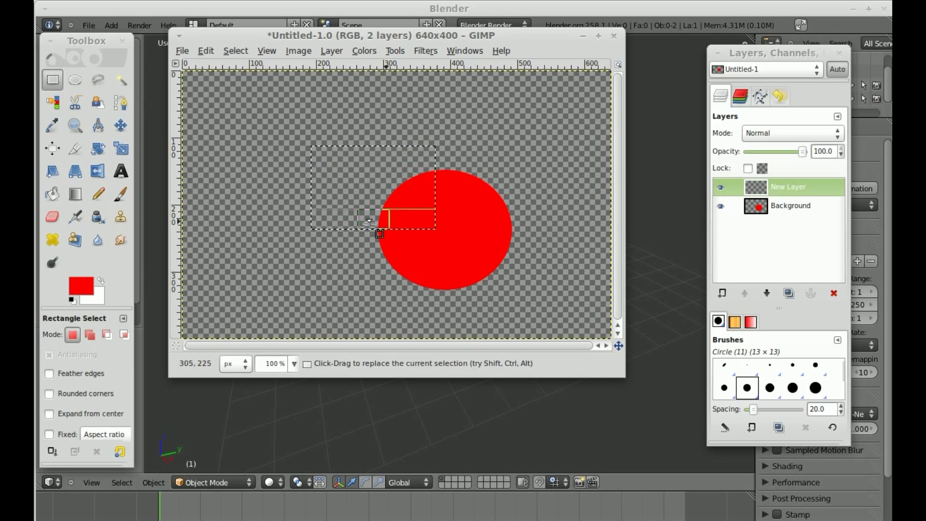
{"action": "left_click", "coordinate": [80, 285]}
{"action": "left_click", "coordinate": [243, 181]}
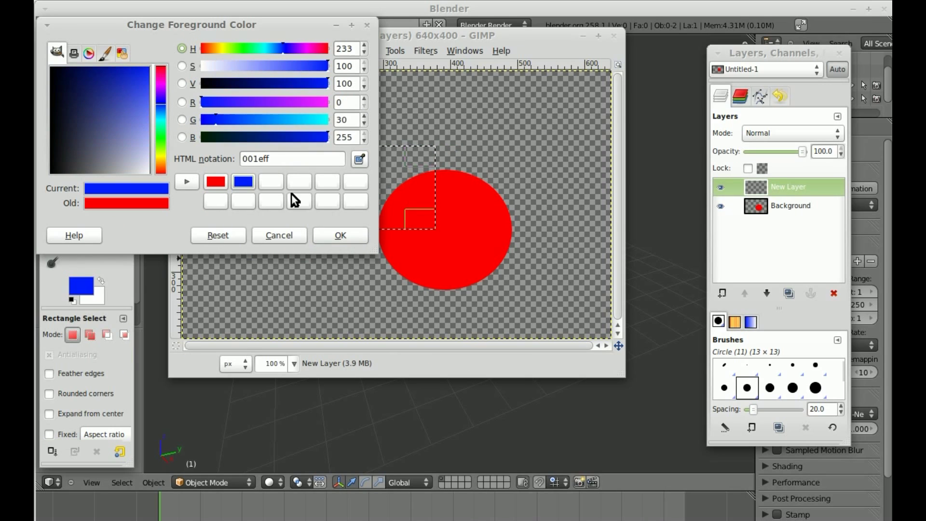
{"action": "left_click", "coordinate": [326, 235]}
{"action": "left_click", "coordinate": [52, 193]}
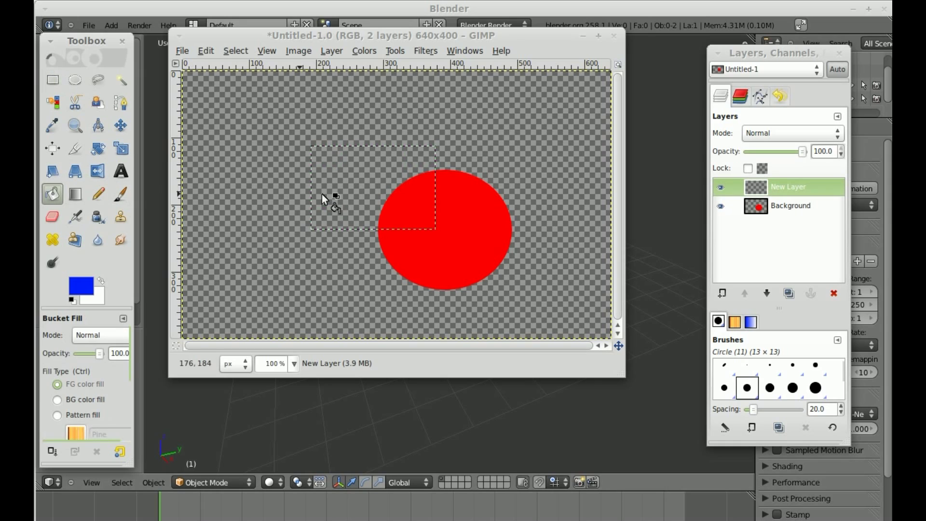
{"action": "left_click", "coordinate": [383, 189]}
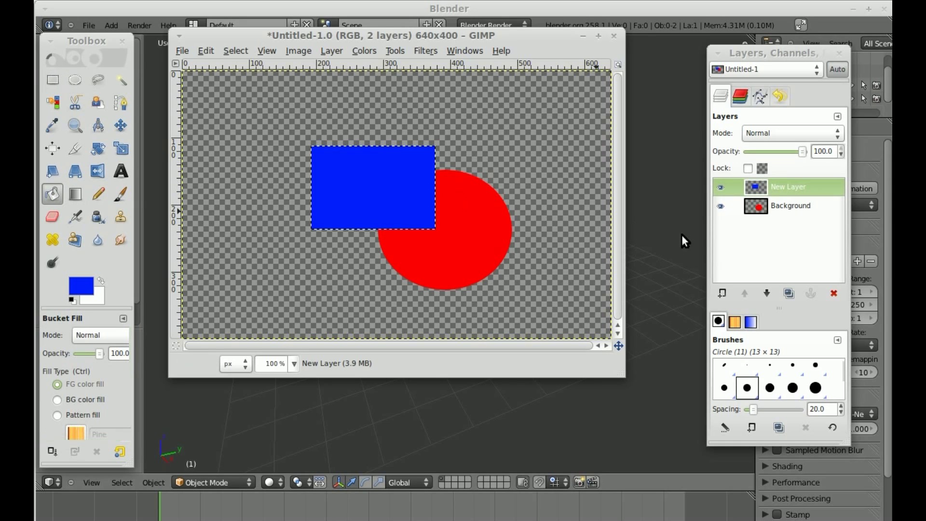
Add another transparent layer, select the whole canvas and paint a long looping light-blue (00d8ff) brush stroke across it.
{"action": "left_click", "coordinate": [723, 294]}
{"action": "left_click", "coordinate": [186, 222]}
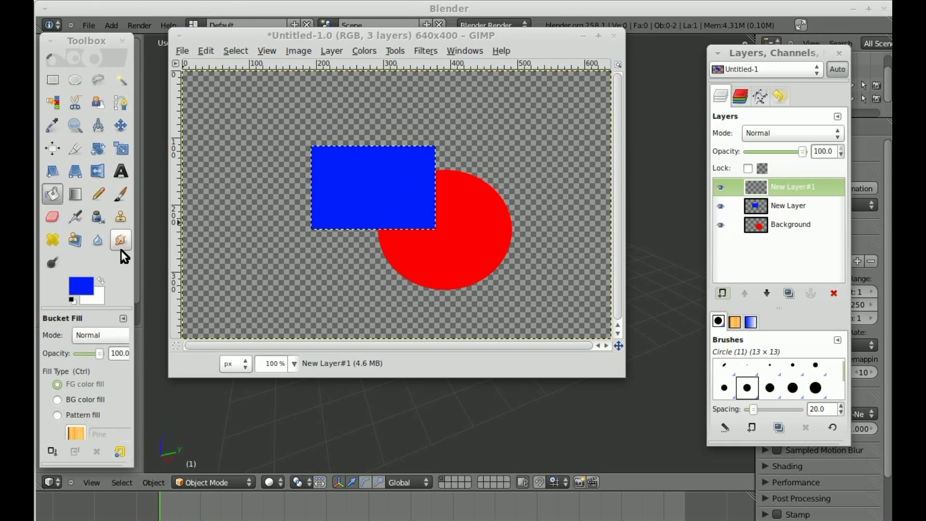
{"action": "left_click", "coordinate": [78, 288]}
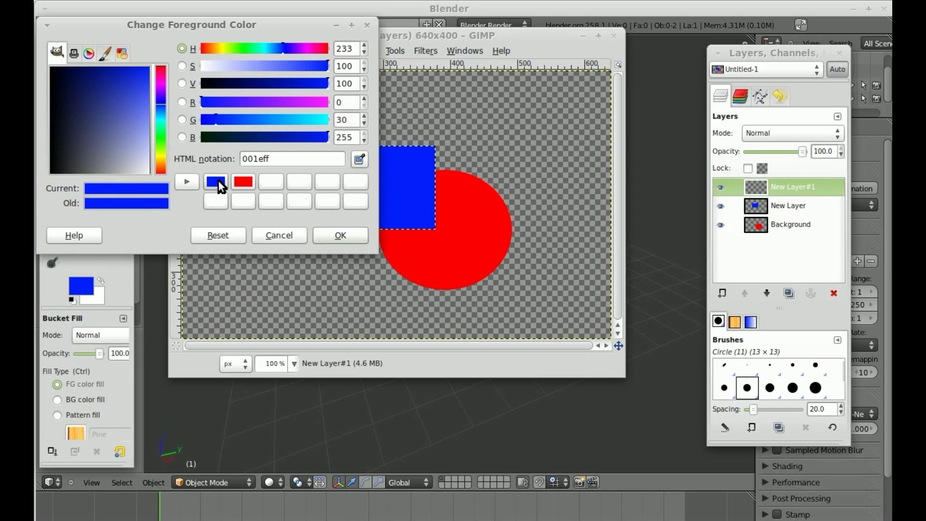
{"action": "left_click", "coordinate": [159, 117]}
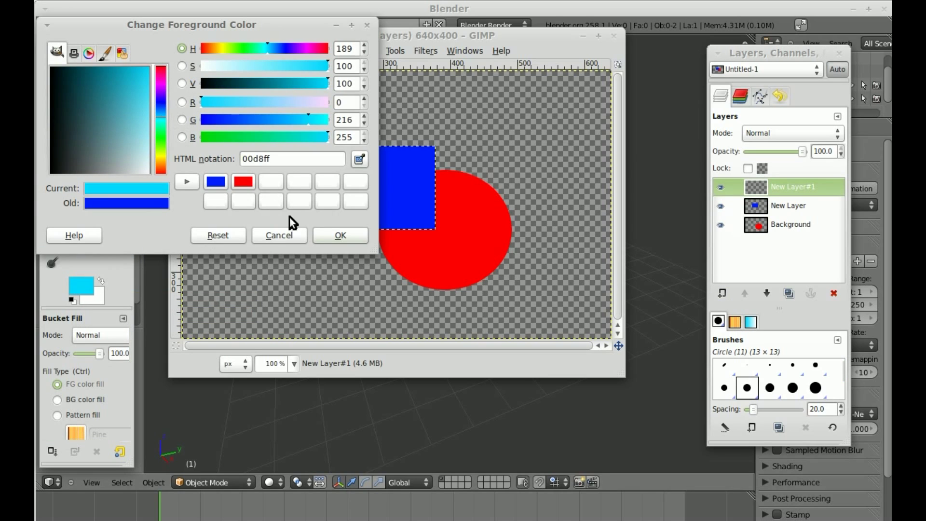
{"action": "left_click", "coordinate": [341, 232]}
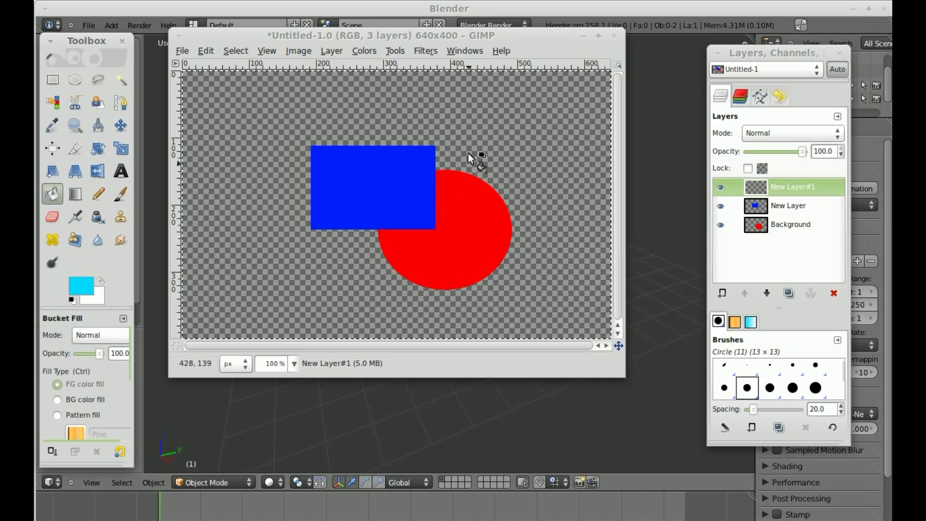
{"action": "left_click", "coordinate": [116, 193]}
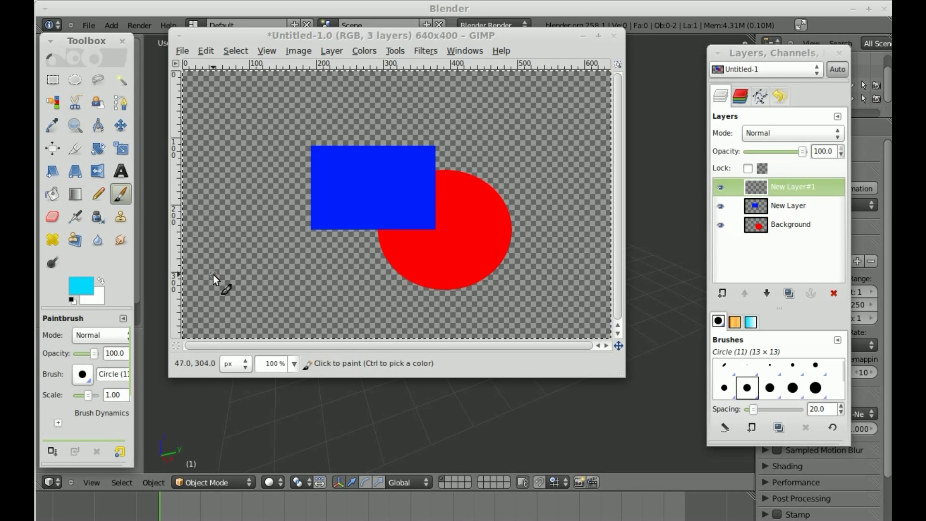
{"action": "mouse_move", "coordinate": [213, 274]}
{"action": "left_mouse_down"}
{"action": "mouse_move", "coordinate": [216, 243]}
{"action": "mouse_move", "coordinate": [263, 200]}
{"action": "mouse_move", "coordinate": [407, 262]}
{"action": "mouse_move", "coordinate": [493, 262]}
{"action": "mouse_move", "coordinate": [543, 152]}
{"action": "mouse_move", "coordinate": [482, 174]}
{"action": "mouse_move", "coordinate": [267, 297]}
{"action": "mouse_move", "coordinate": [143, 241]}
{"action": "mouse_move", "coordinate": [226, 166]}
{"action": "mouse_move", "coordinate": [467, 195]}
{"action": "mouse_move", "coordinate": [586, 233]}
{"action": "left_mouse_up"}
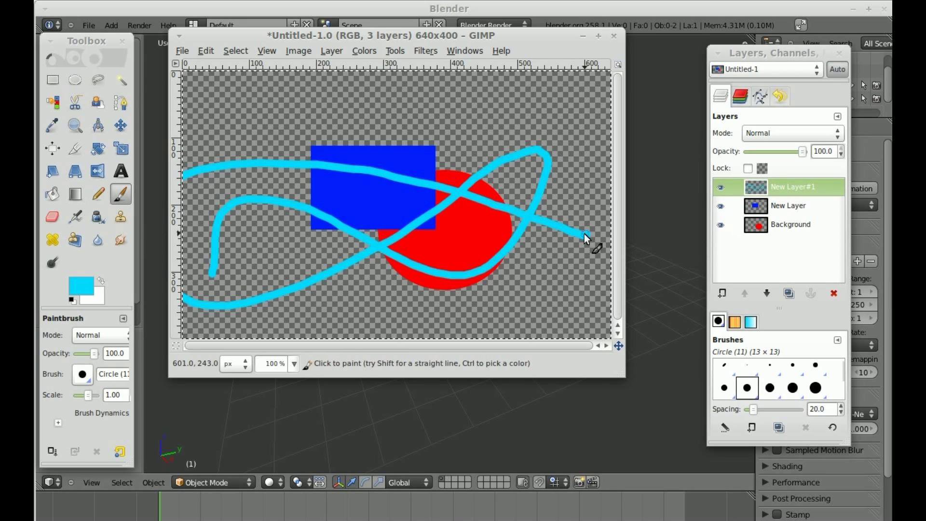
Add a transparent layer and fill an elliptical selection about 300 by 135 px, above the red ellipse, with a horizontal Abstract 2 gradient.
{"action": "left_click", "coordinate": [722, 295]}
{"action": "left_click", "coordinate": [189, 224]}
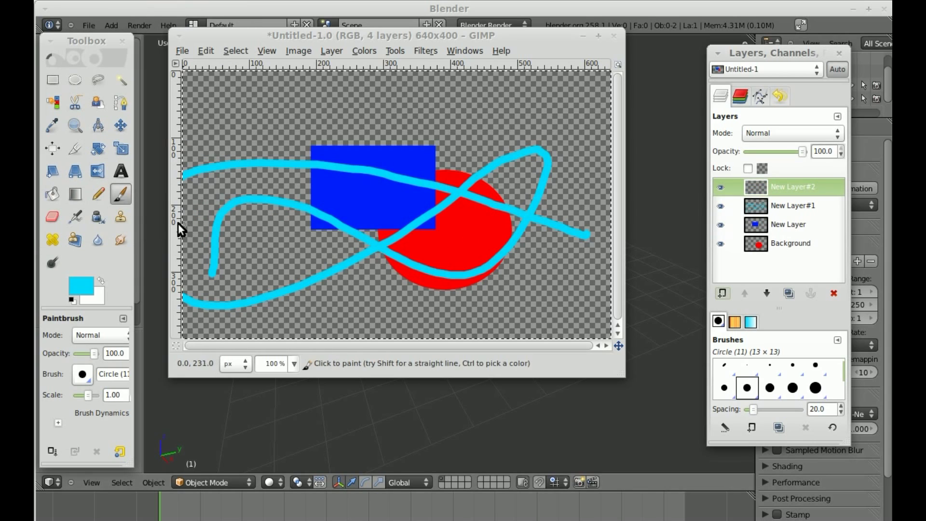
{"action": "left_click", "coordinate": [75, 80]}
{"action": "left_click_drag", "start_coordinate": [352, 105], "coordinate": [555, 195]}
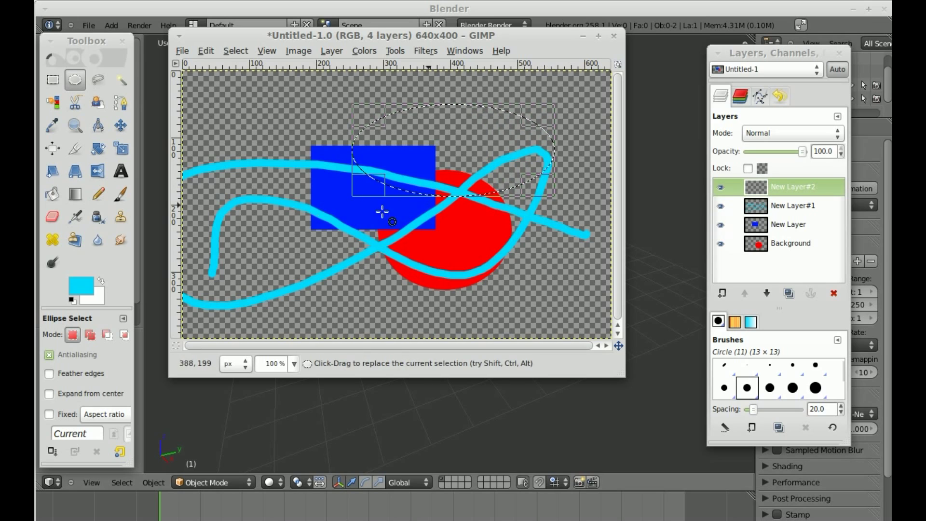
{"action": "left_click", "coordinate": [75, 194]}
{"action": "left_click", "coordinate": [97, 381]}
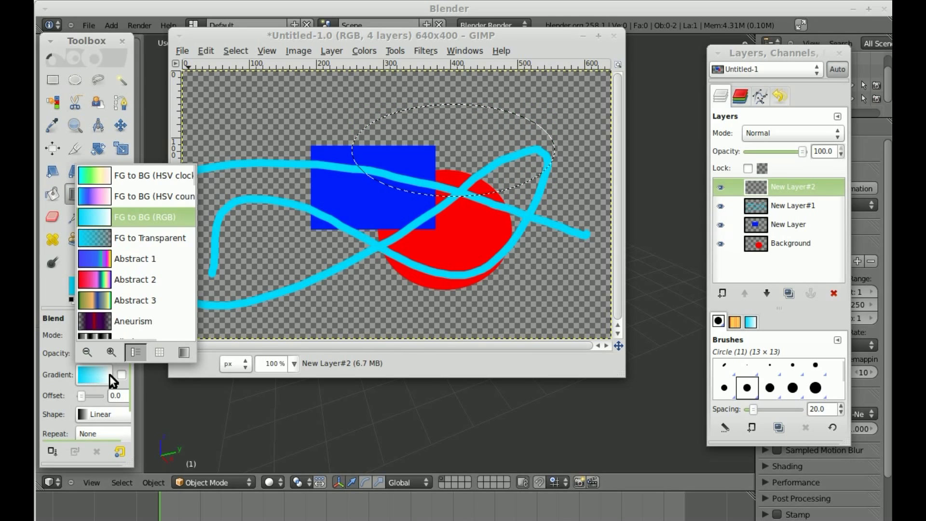
{"action": "left_click", "coordinate": [93, 276]}
{"action": "left_click_drag", "start_coordinate": [309, 142], "coordinate": [579, 139]}
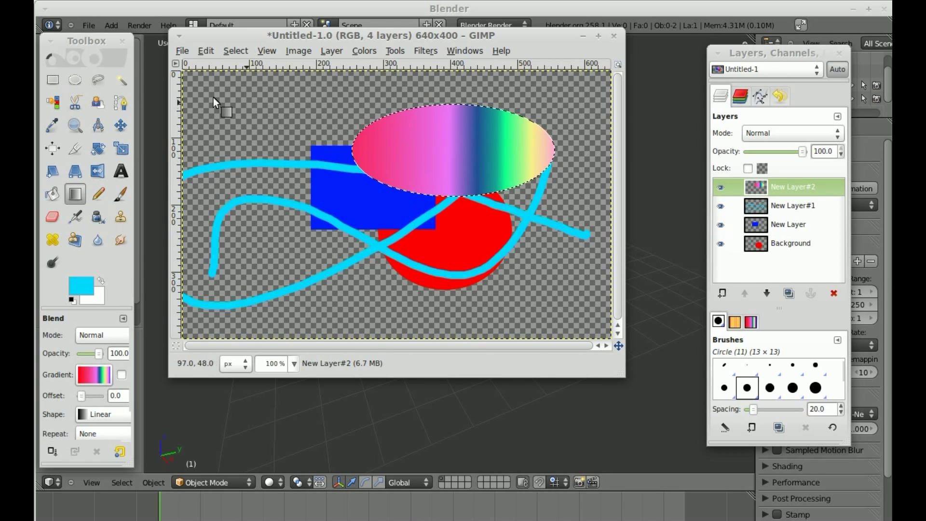
Save the layered image as /tmp/tutorial.xcf and switch back to Blender.
{"action": "left_click", "coordinate": [181, 51]}
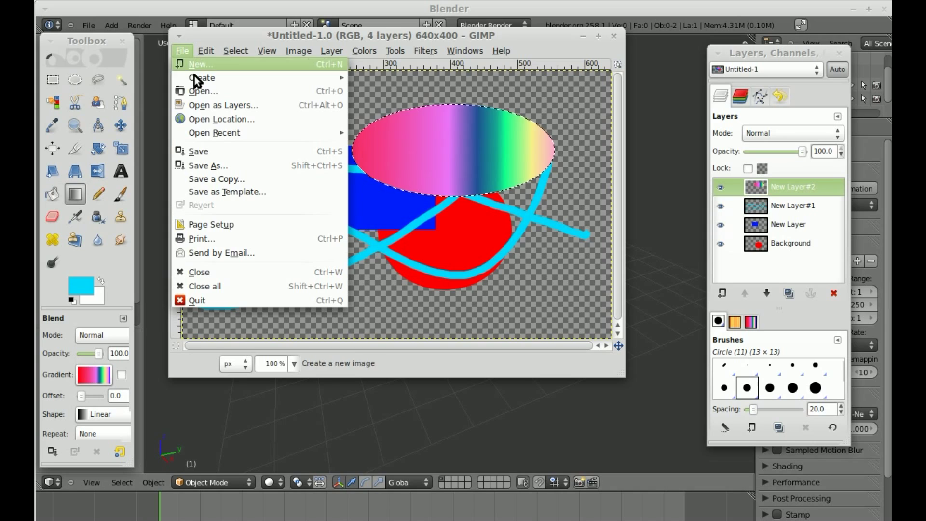
{"action": "left_click", "coordinate": [233, 166]}
{"action": "type", "text": "/t"}
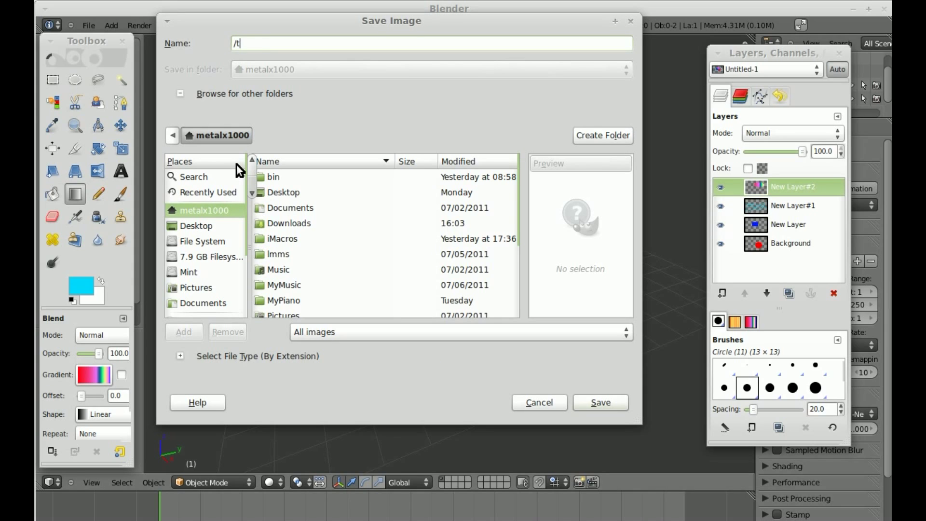
{"action": "type", "text": "mp/tutorial.xcf"}
{"action": "left_click", "coordinate": [616, 397]}
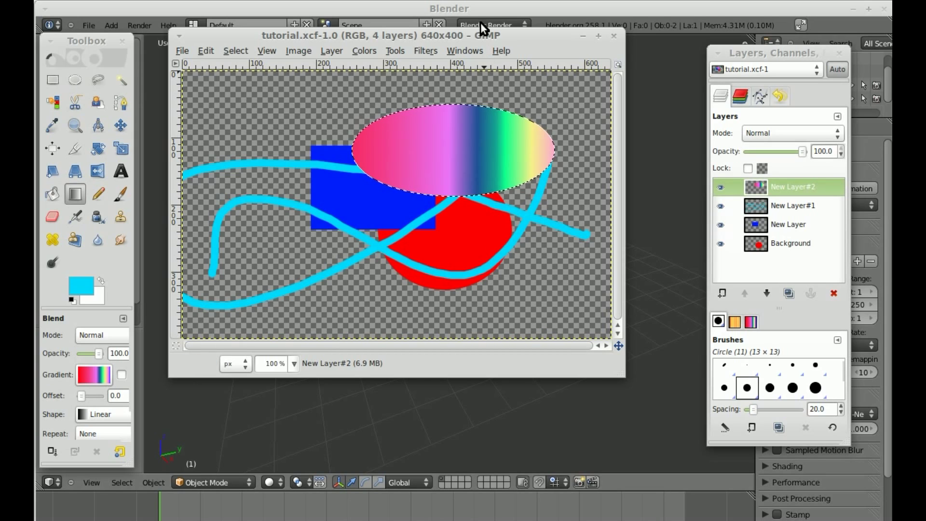
{"action": "left_click", "coordinate": [480, 9]}
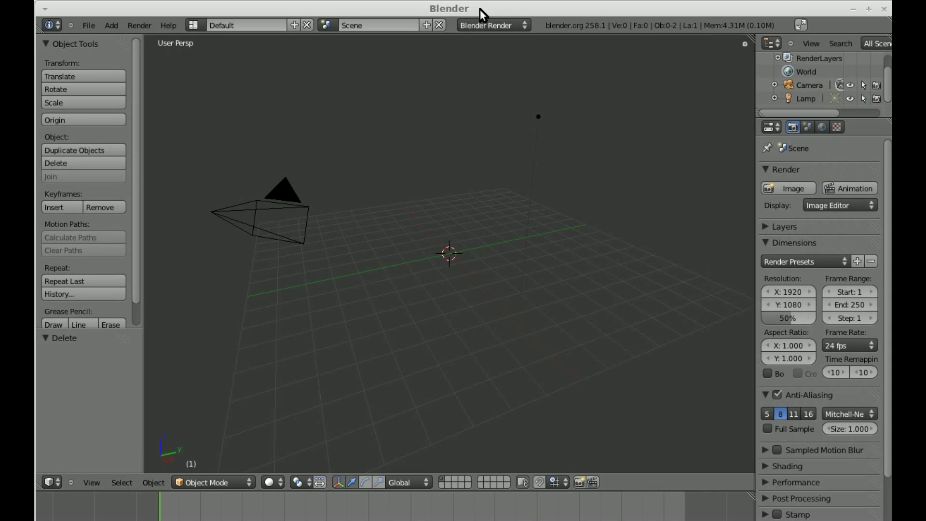
Search the add-ons in the user preferences for gimp, expand Import GIMP Image to Scene (.xcf/.xjt) and enable it.
{"action": "left_click", "coordinate": [94, 25]}
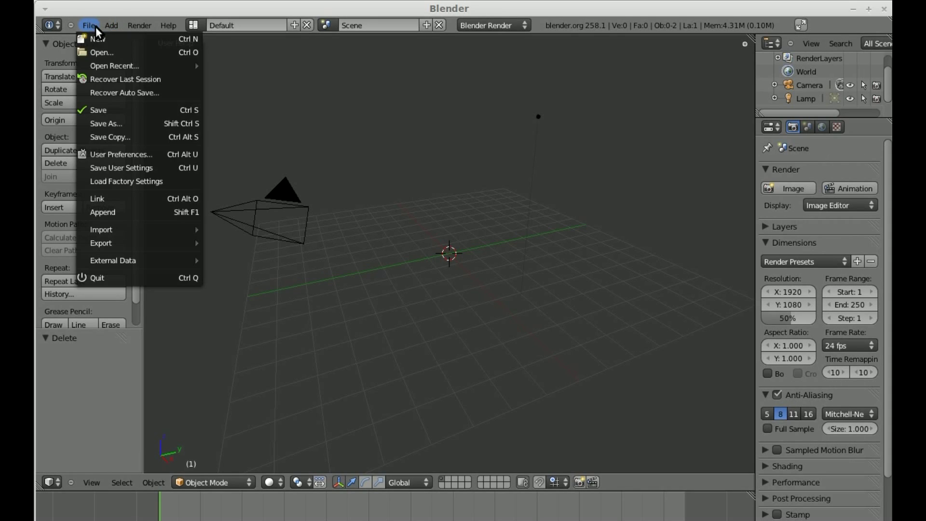
{"action": "left_click", "coordinate": [123, 154]}
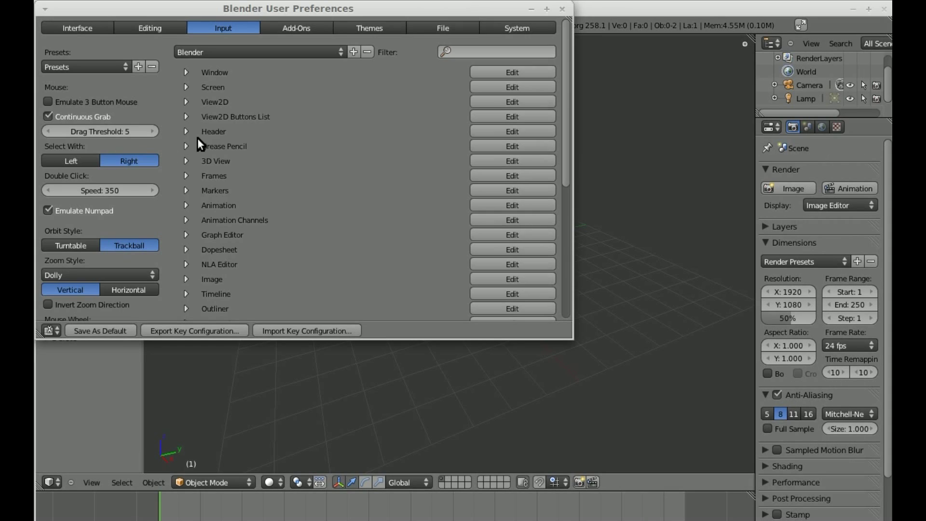
{"action": "left_click", "coordinate": [307, 28]}
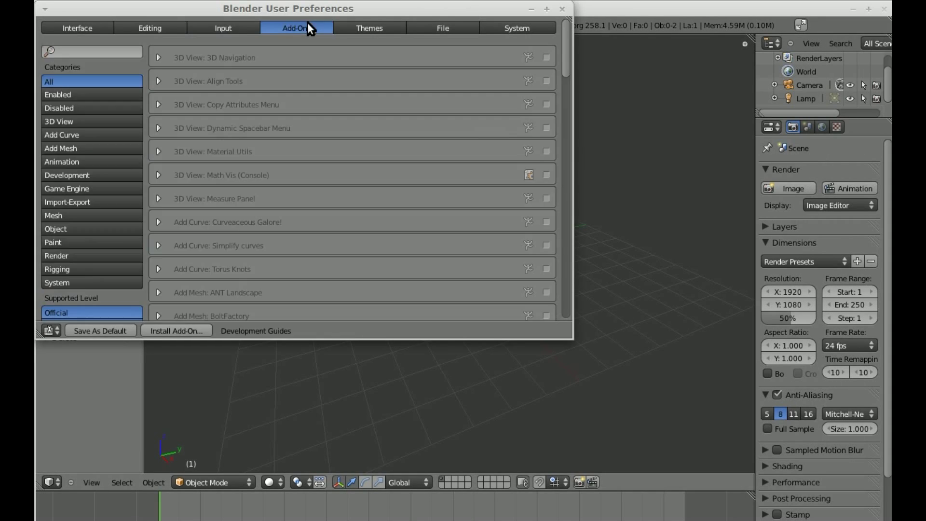
{"action": "left_click", "coordinate": [88, 52]}
{"action": "type", "text": "gimp"}
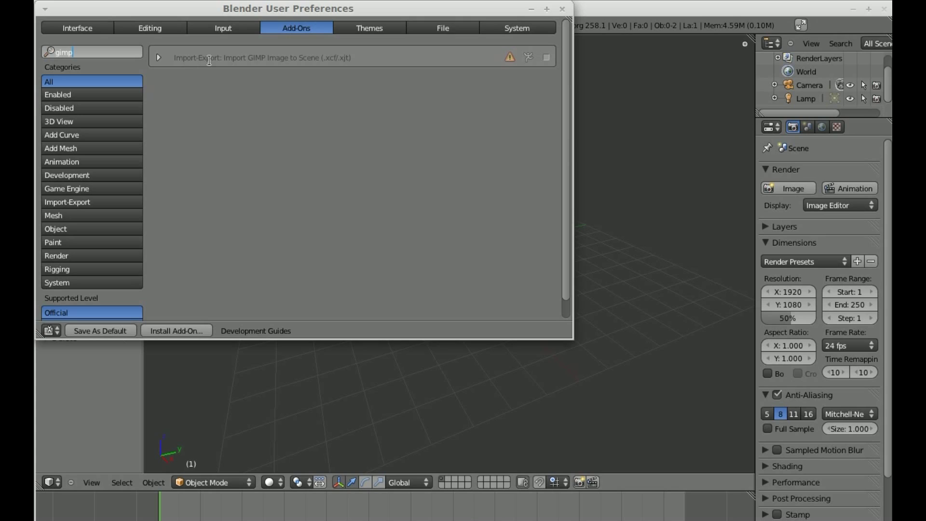
{"action": "left_click", "coordinate": [243, 53]}
{"action": "left_click", "coordinate": [158, 58]}
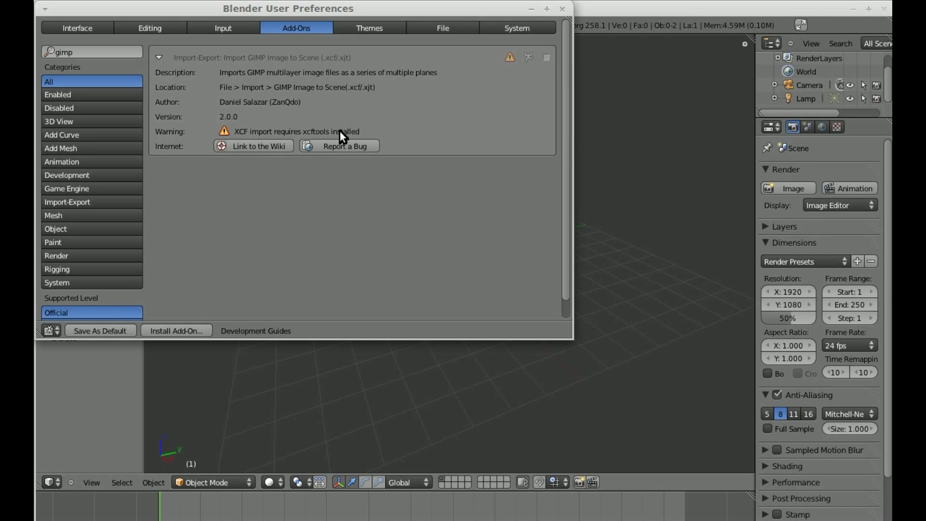
{"action": "left_click", "coordinate": [547, 58]}
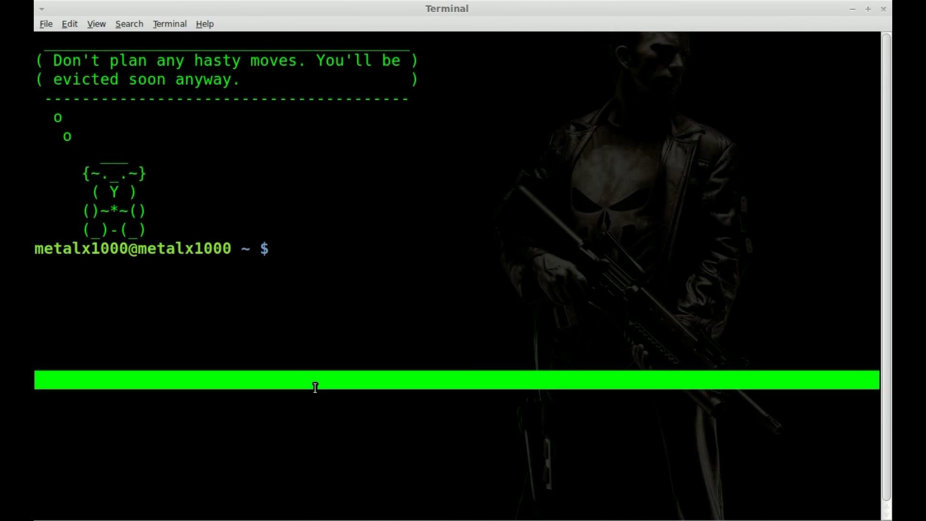
Run aptitude search xcf in the terminal and check the install status of the xcftools package.
{"action": "triple_click", "coordinate": [314, 384]}
{"action": "left_click_drag", "start_coordinate": [315, 388], "coordinate": [279, 252]}
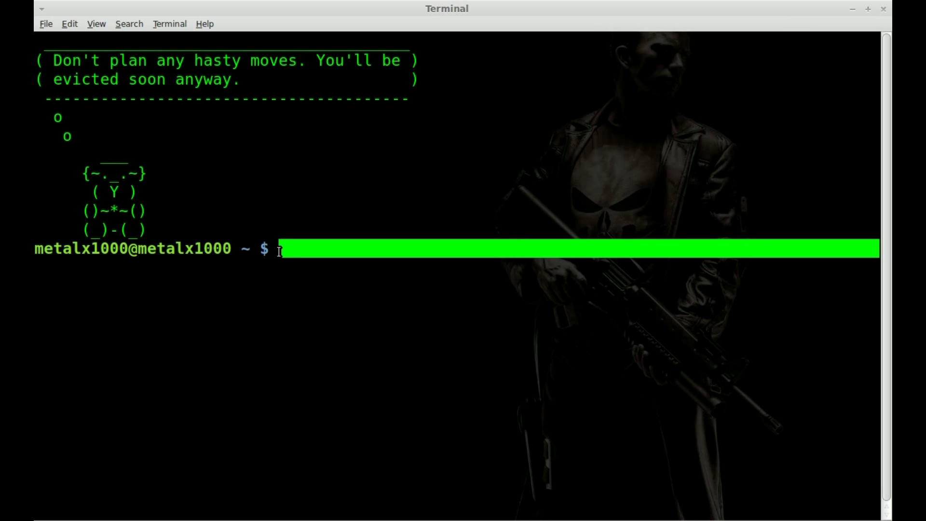
{"action": "type", "text": "aptitude search"}
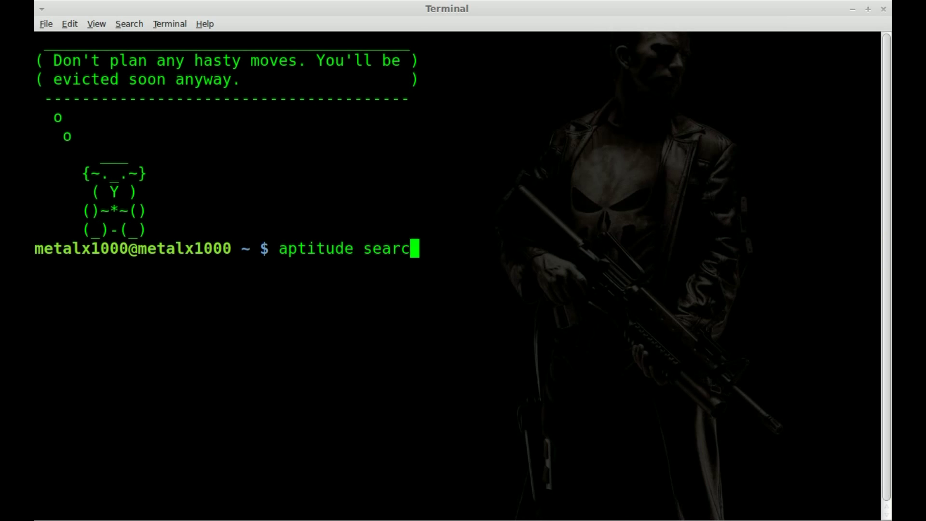
{"action": "key", "text": "BackSpace"}
{"action": "key", "text": "BackSpace"}
{"action": "type", "text": "h xcf"}
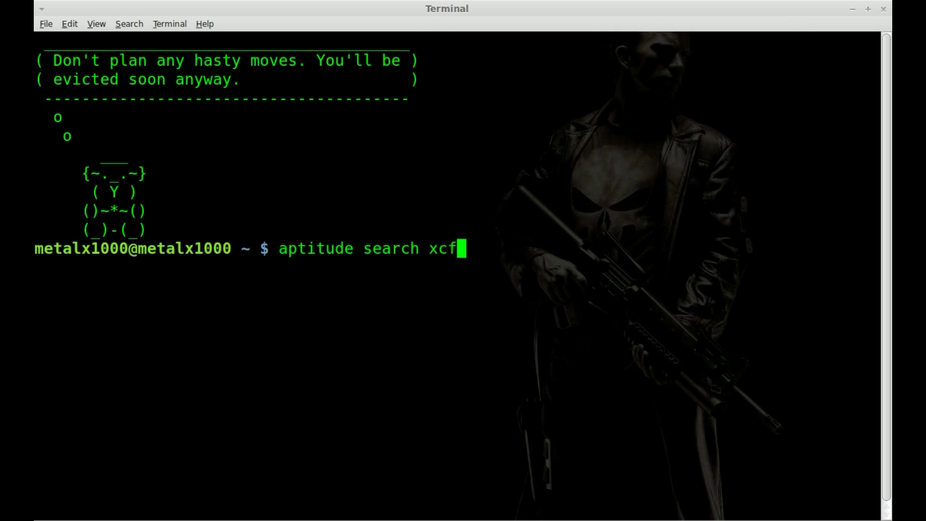
{"action": "key", "text": "Return"}
{"action": "key", "text": "Return"}
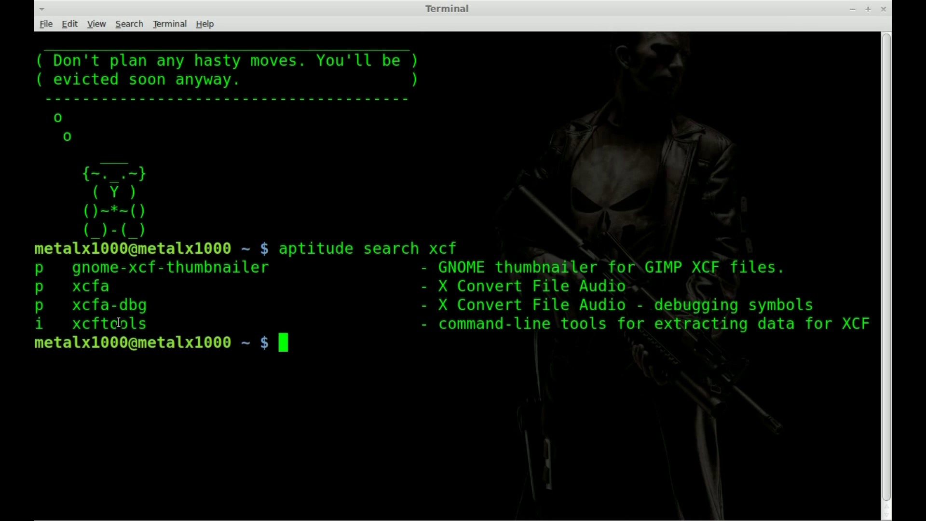
{"action": "double_click", "coordinate": [119, 322]}
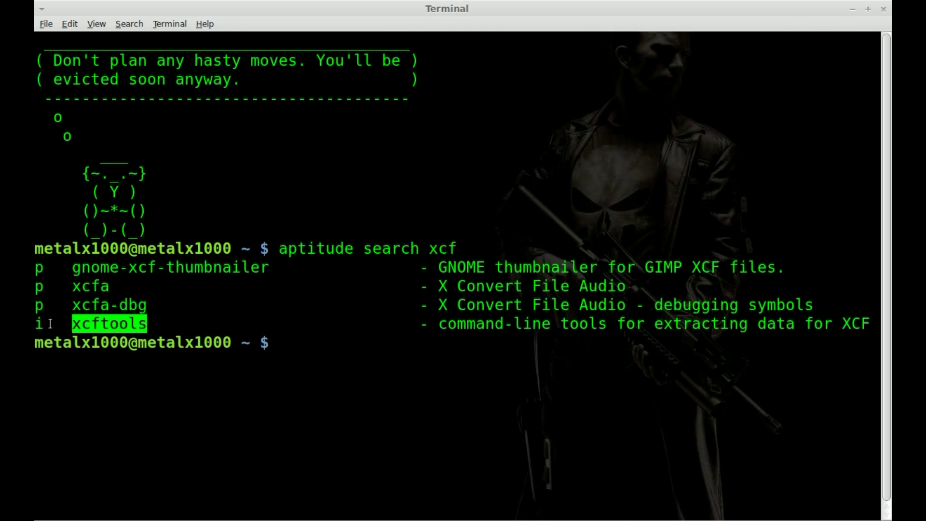
{"action": "left_click_drag", "start_coordinate": [50, 324], "coordinate": [38, 324]}
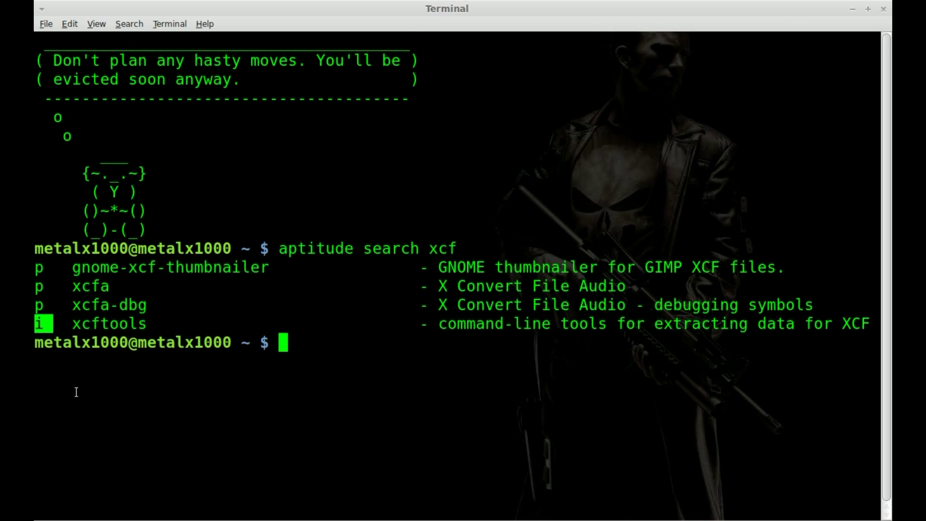
{"action": "left_click", "coordinate": [119, 394]}
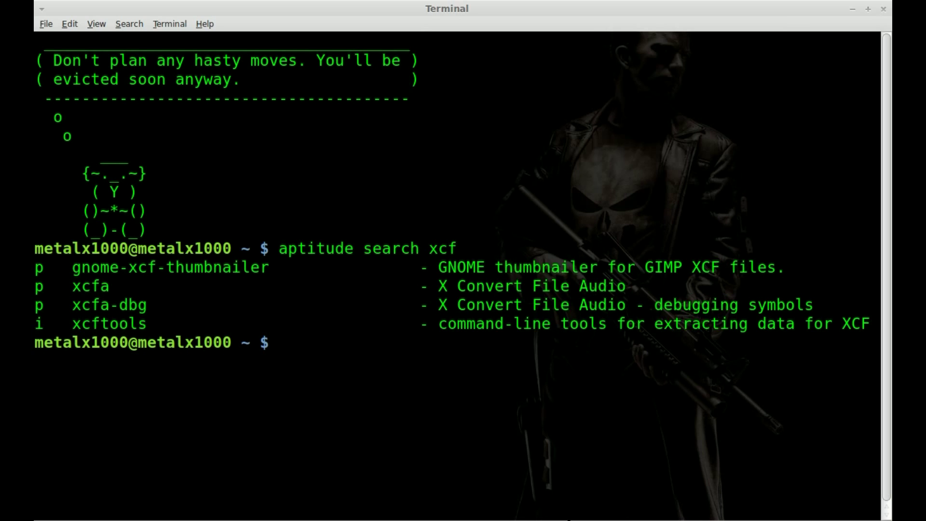
Switch back to Blender's user preferences, close them and return to the main Blender window.
{"action": "key", "text": "alt+Tab"}
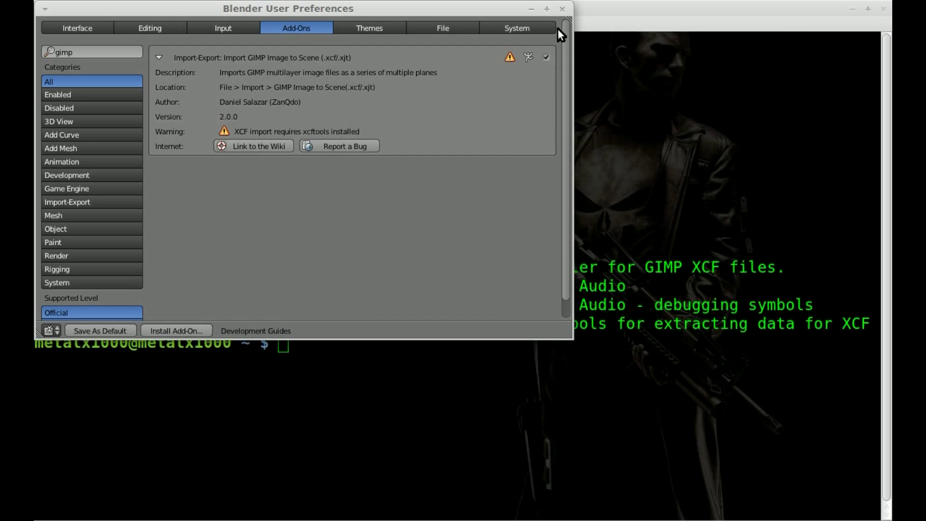
{"action": "left_click", "coordinate": [562, 9]}
{"action": "left_click", "coordinate": [366, 515]}
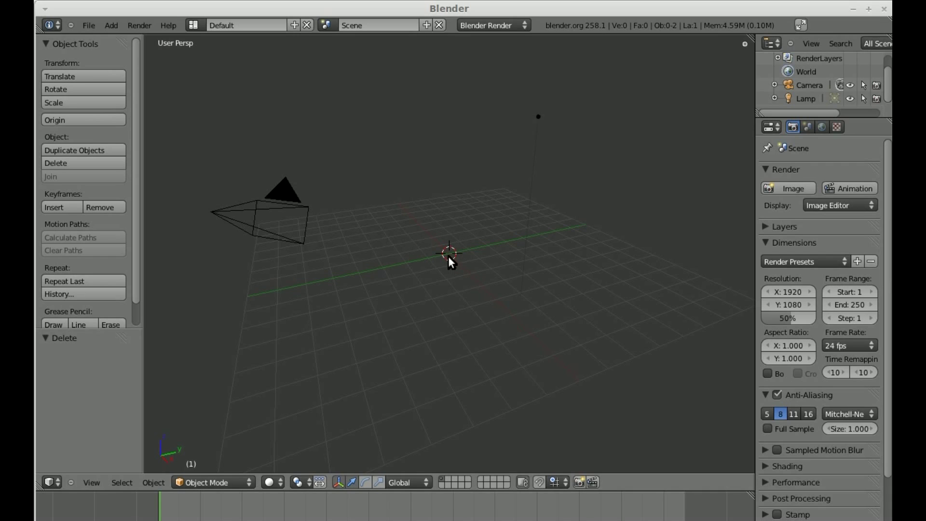
Import /tmp/tutorial.xcf into the scene with the GIMP Image to Scene operator, using its default options.
{"action": "key", "text": "space"}
{"action": "type", "text": "gimp"}
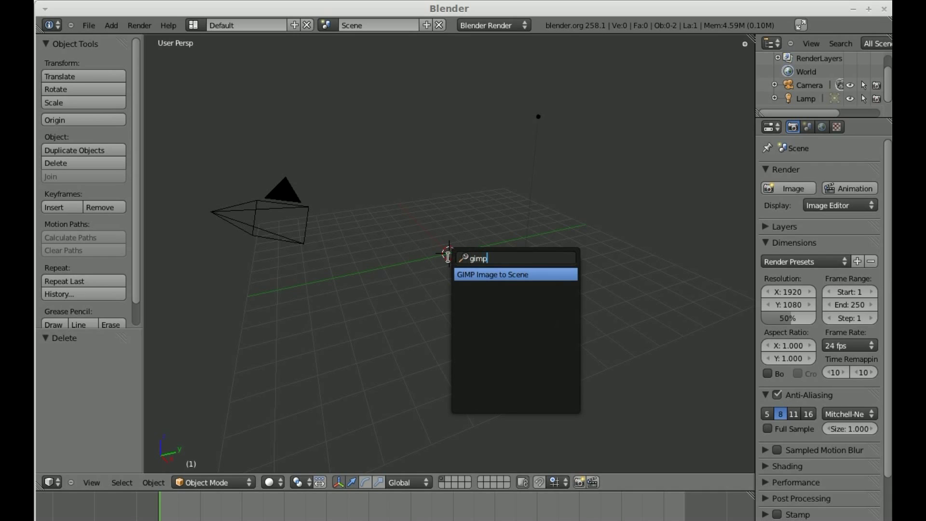
{"action": "left_click", "coordinate": [513, 276]}
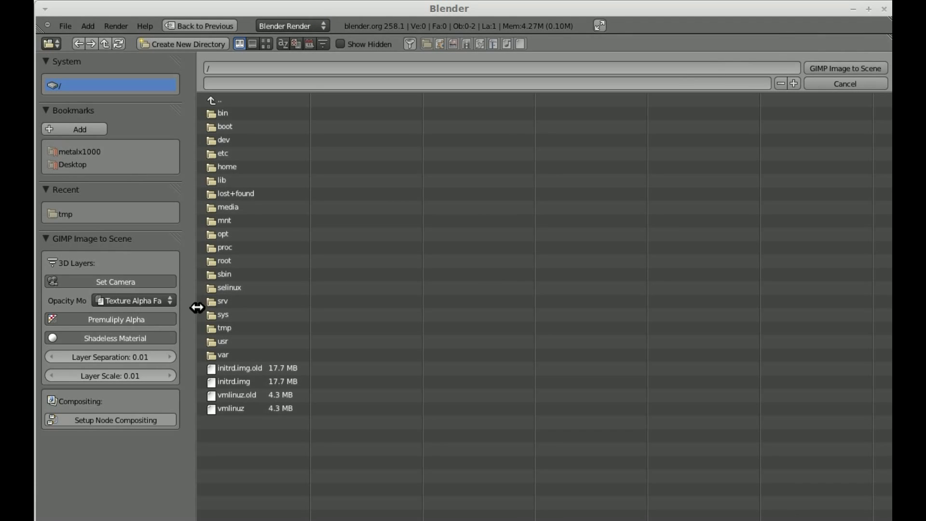
{"action": "left_click", "coordinate": [223, 328]}
{"action": "left_click", "coordinate": [247, 248]}
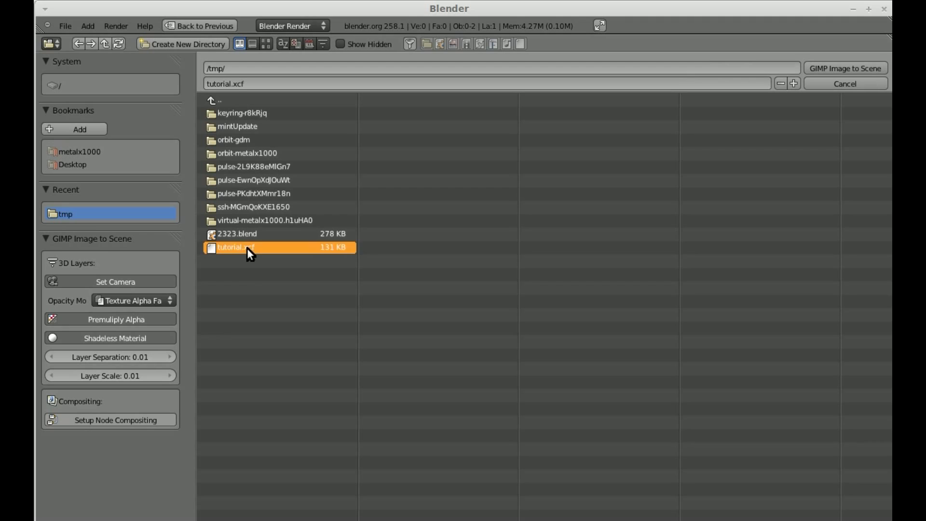
{"action": "left_click", "coordinate": [840, 71]}
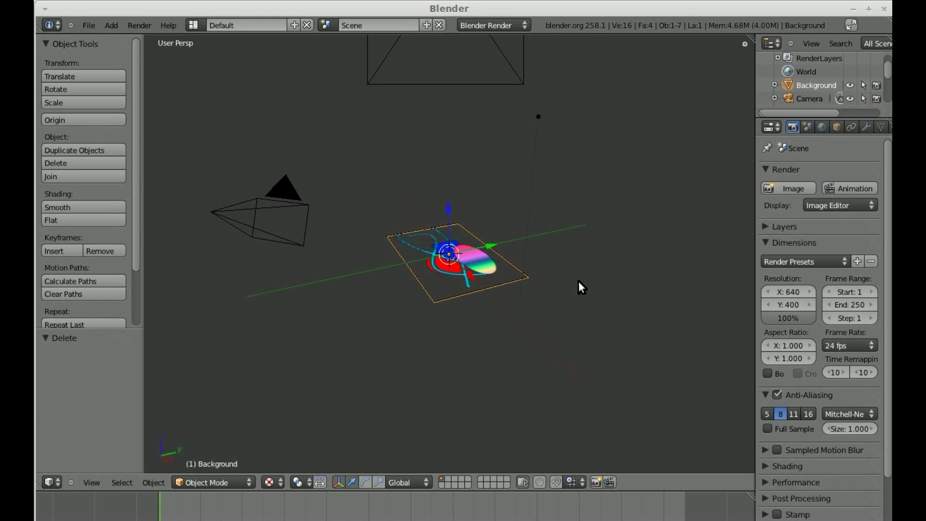
Delete the imported extra camera above the layer planes.
{"action": "right_click", "coordinate": [479, 85]}
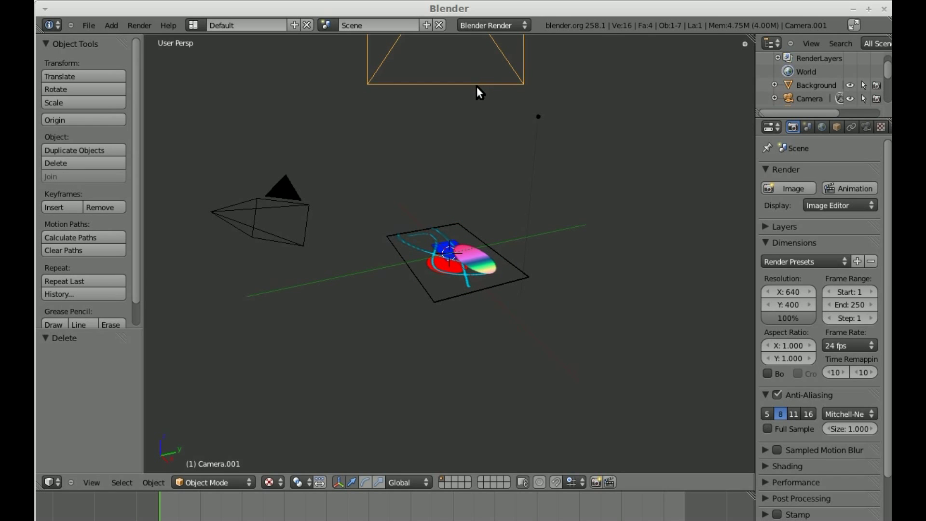
{"action": "middle_click_drag", "start_coordinate": [456, 137], "coordinate": [459, 167]}
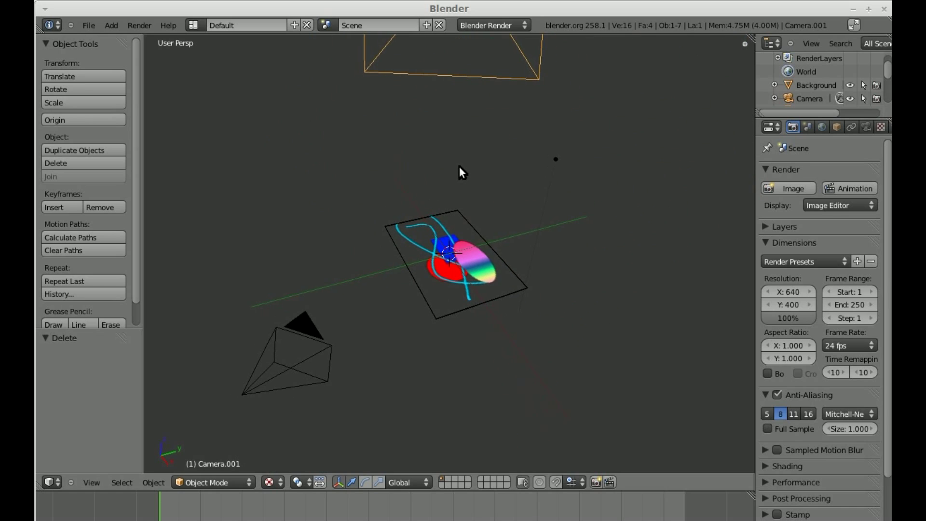
{"action": "key", "text": "x"}
{"action": "left_click", "coordinate": [459, 166]}
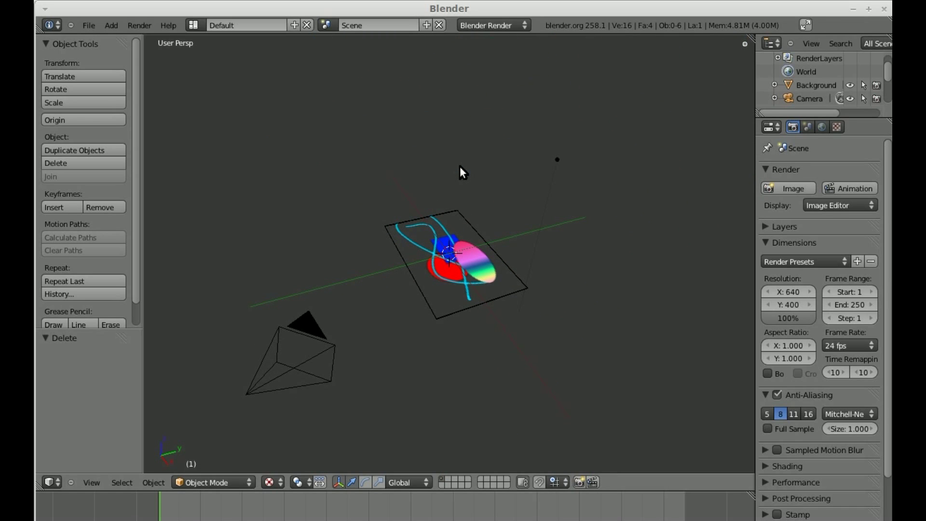
Look through the remaining camera, render the layered image and close the render.
{"action": "key", "text": "KP_0"}
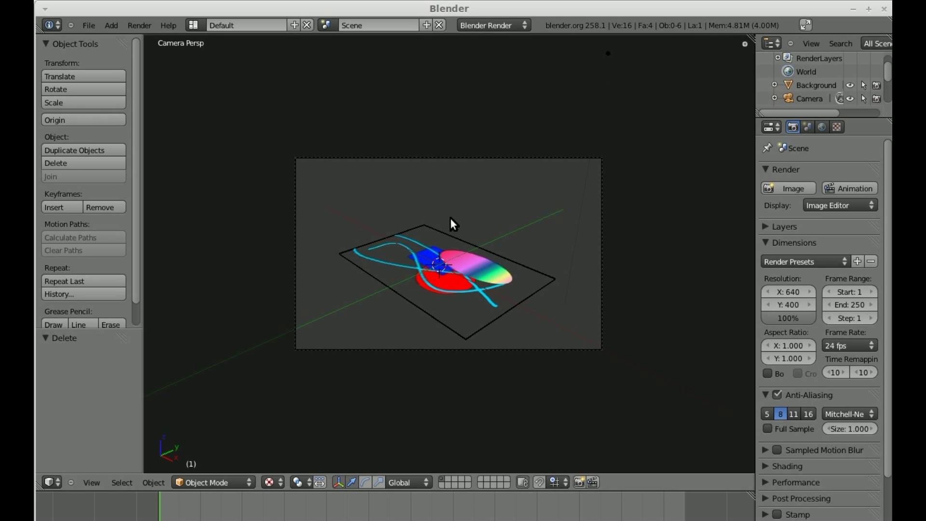
{"action": "key", "text": "F12"}
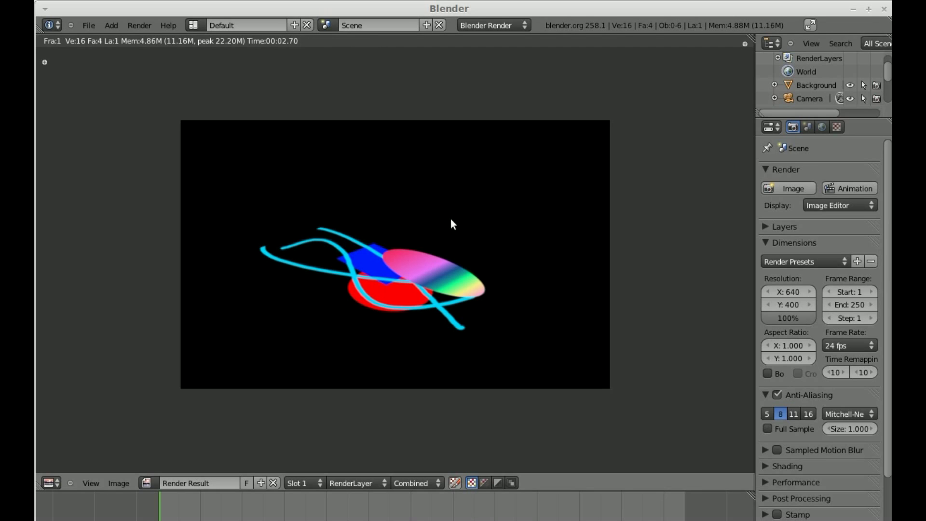
{"action": "key", "text": "Escape"}
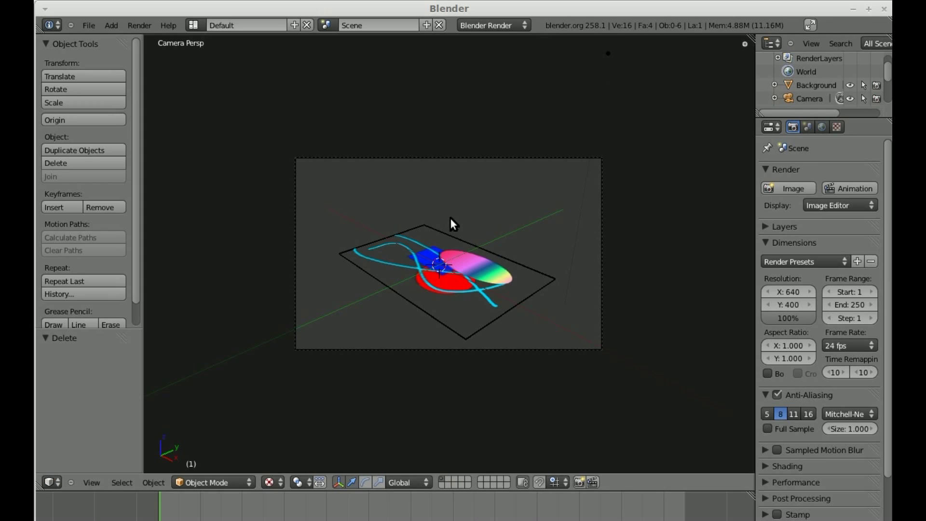
Move the gradient ellipse's plane up and away by about X 0.256, Y 1.267, Z 1.362.
{"action": "right_click", "coordinate": [476, 261]}
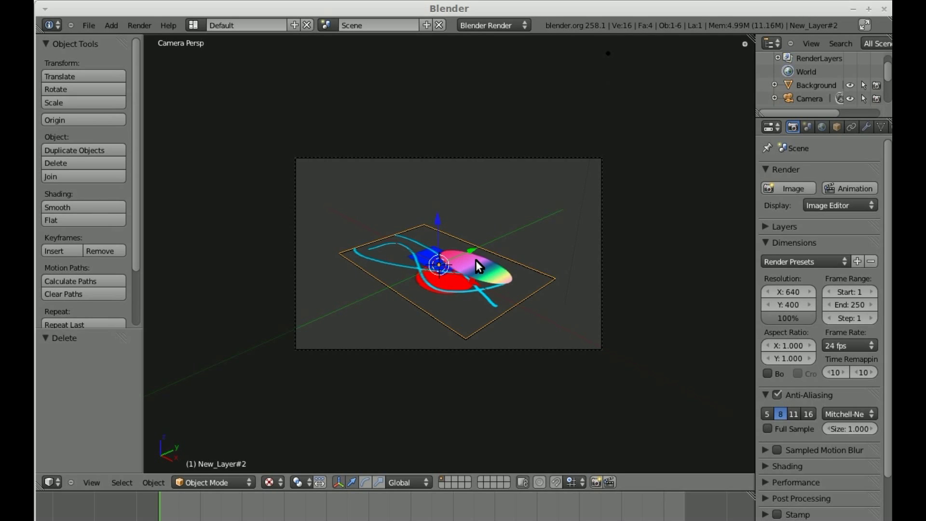
{"action": "key", "text": "g"}
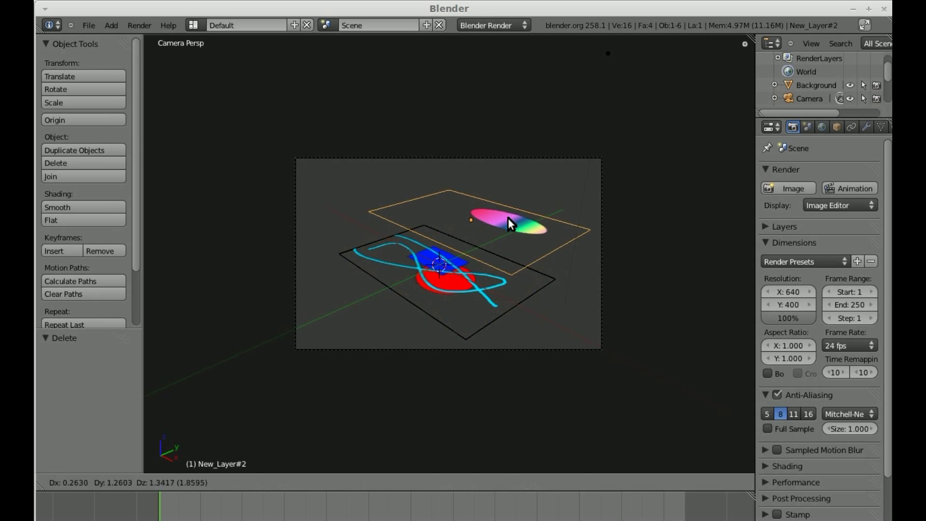
{"action": "left_click", "coordinate": [508, 218]}
Move the light-blue brush stroke's plane away from the red ellipse by about X -2.351, Y -2.245, Z 0.379.
{"action": "right_click", "coordinate": [447, 257]}
{"action": "key", "text": "g"}
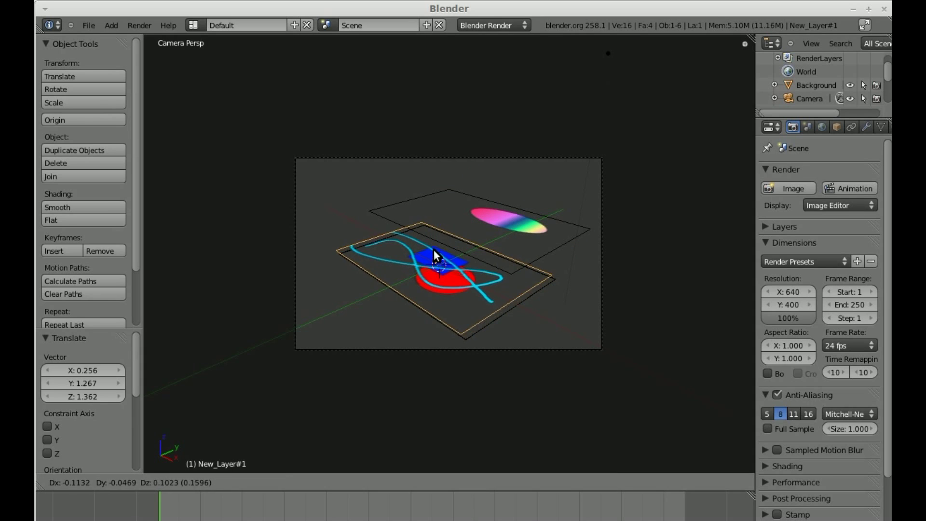
{"action": "right_click", "coordinate": [392, 234]}
{"action": "key", "text": "g"}
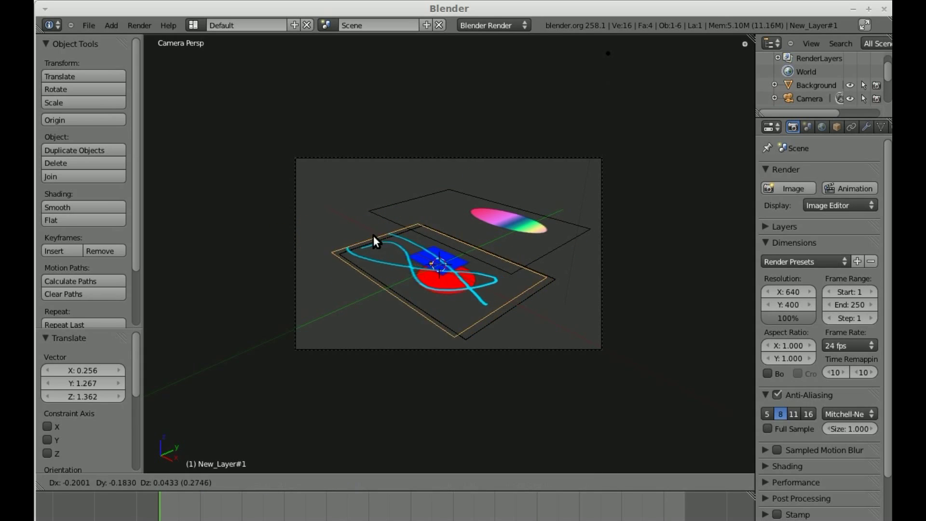
{"action": "left_click", "coordinate": [364, 238]}
Move the blue rectangle's plane by about X 3.231, Y 2.900, Z -0.775 and render the separated layers.
{"action": "right_click", "coordinate": [438, 247]}
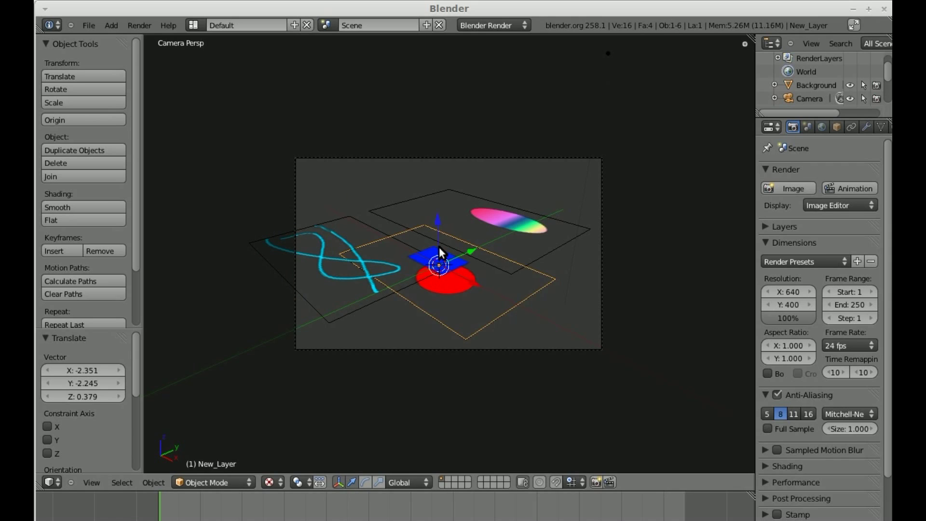
{"action": "key", "text": "g"}
{"action": "left_click", "coordinate": [568, 271]}
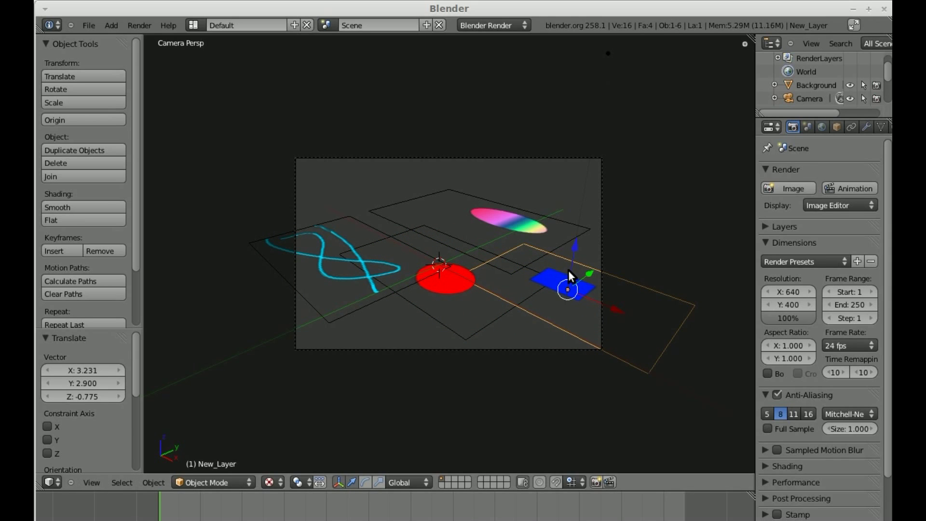
{"action": "key", "text": "F12"}
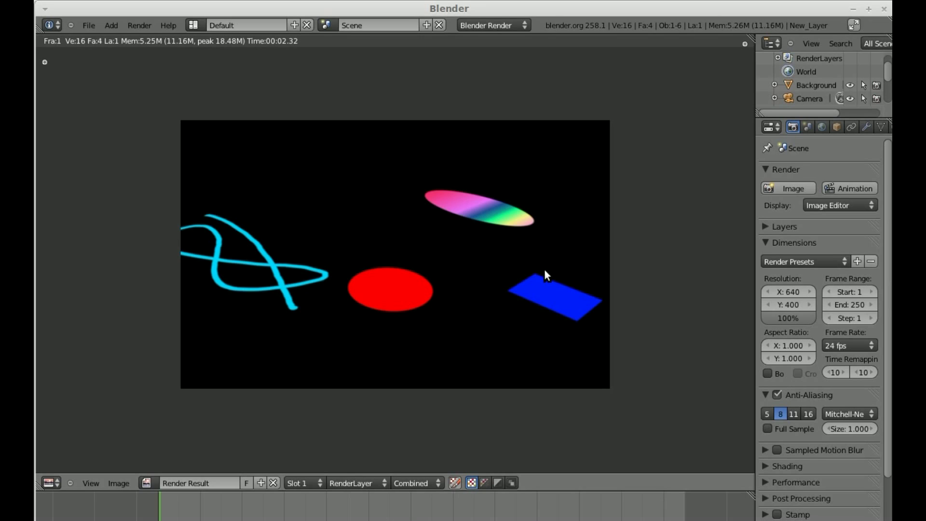
{"action": "key", "text": "Escape"}
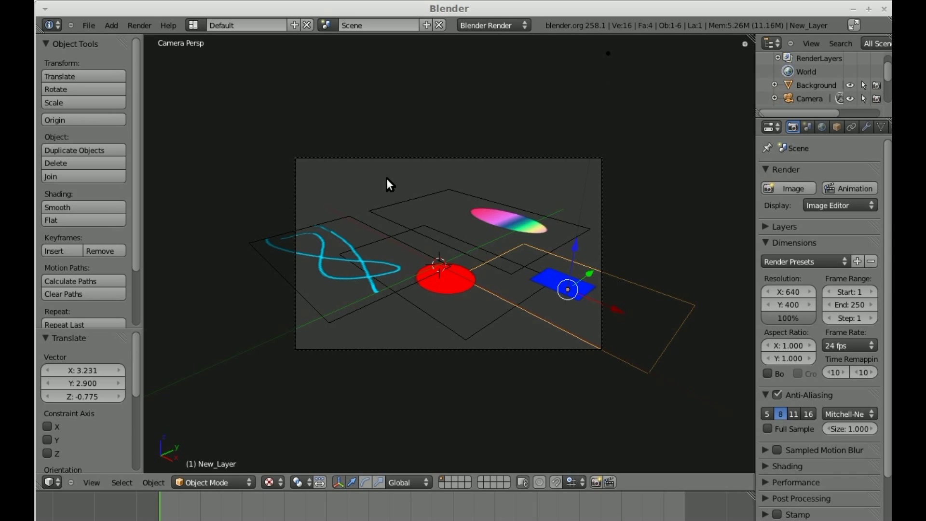
Start a new scene by reloading the start-up file.
{"action": "key", "text": "ctrl+n"}
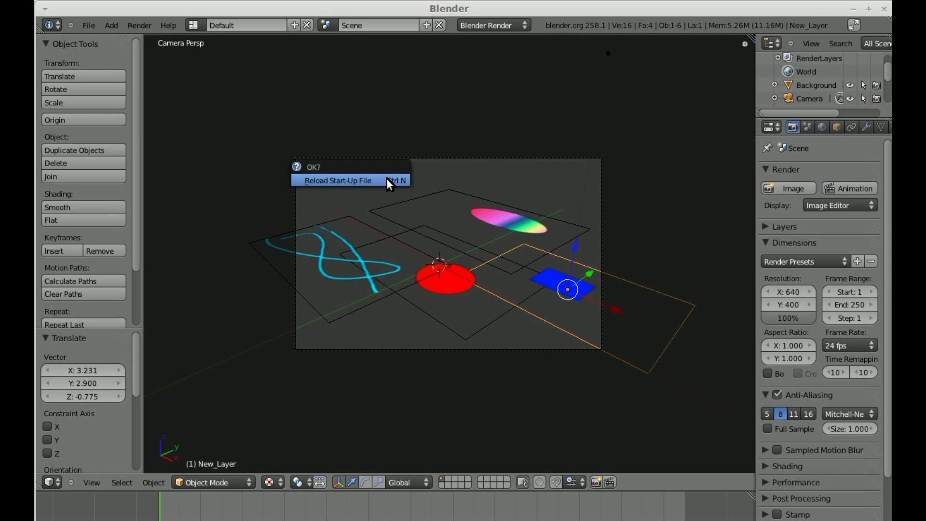
{"action": "left_click", "coordinate": [356, 183]}
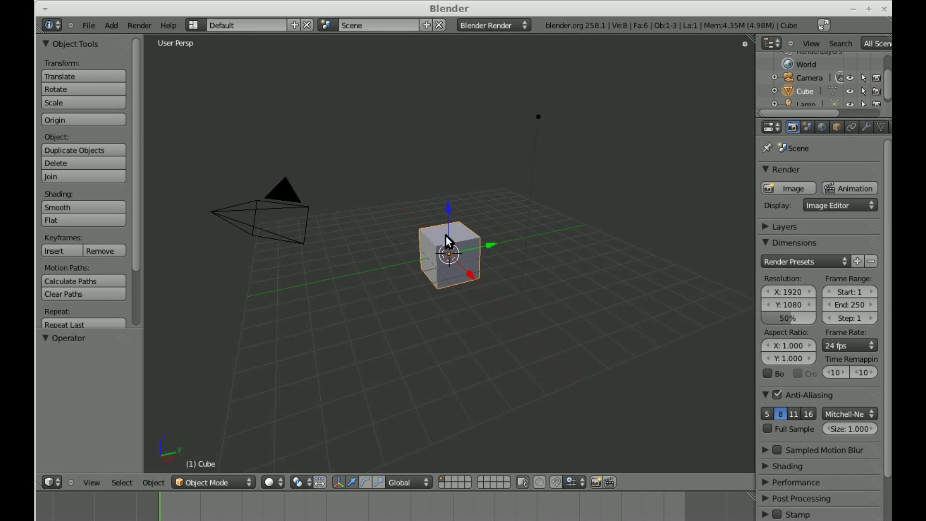
Delete the default cube from the scene.
{"action": "key", "text": "x"}
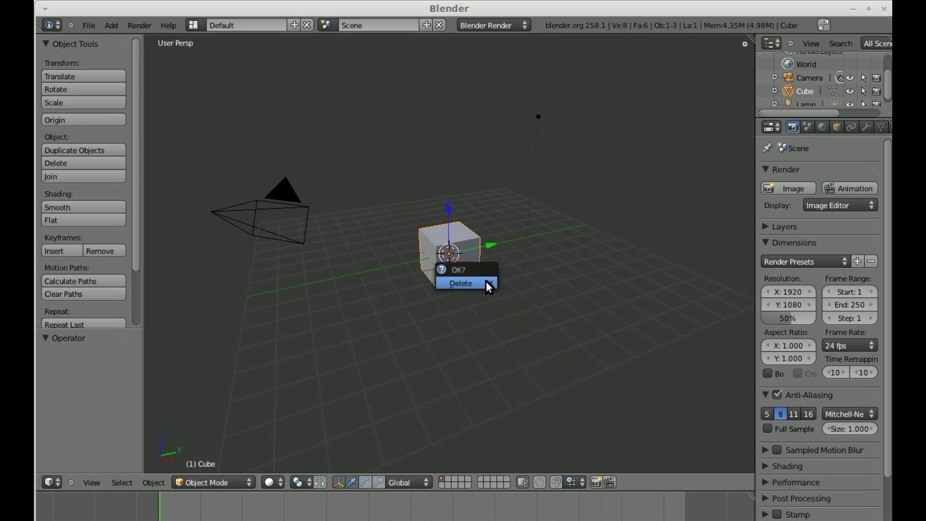
{"action": "left_click", "coordinate": [486, 282]}
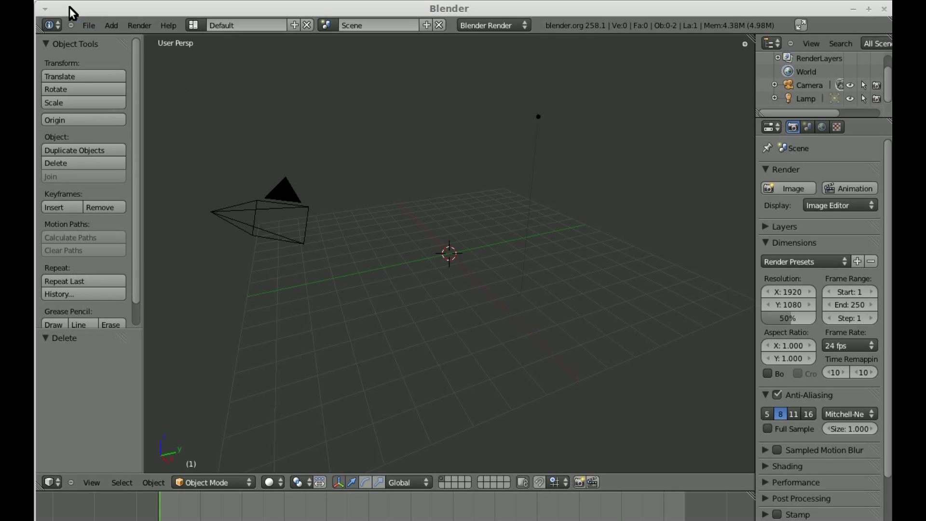
Find the GIMP add-on in the user preferences and enable Import GIMP Image to Scene (.xcf/.xjt).
{"action": "left_click", "coordinate": [90, 27]}
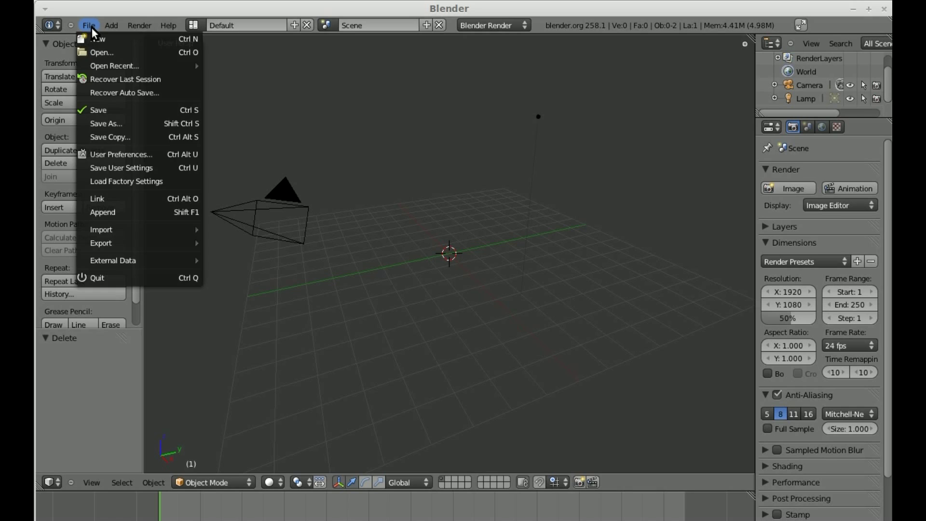
{"action": "left_click", "coordinate": [125, 155]}
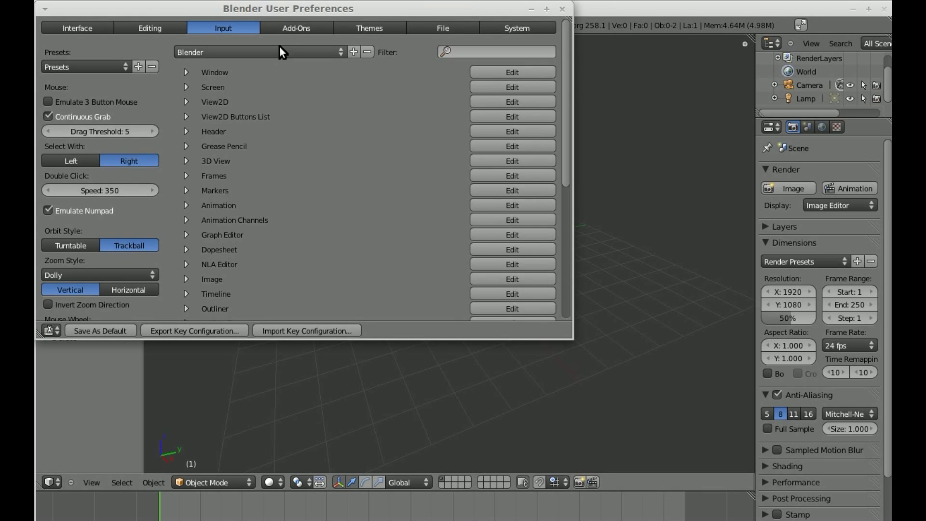
{"action": "left_click", "coordinate": [289, 30]}
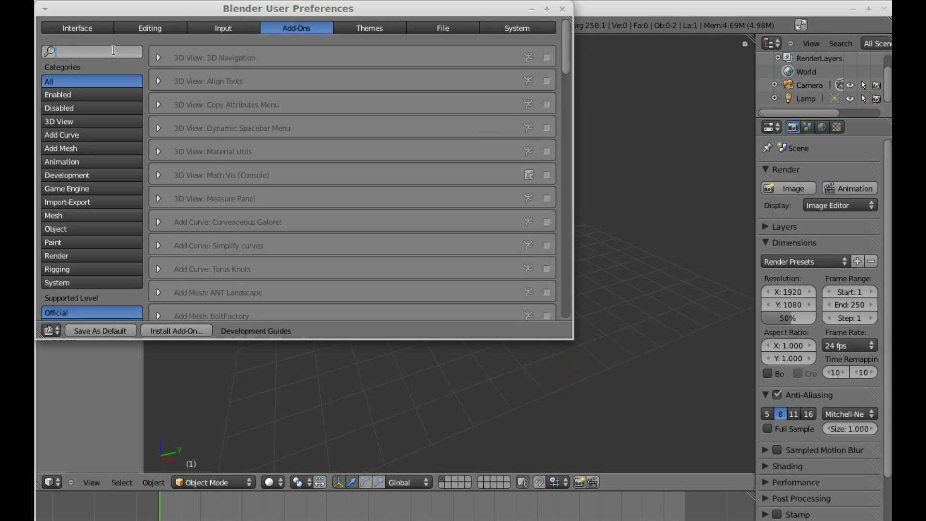
{"action": "type", "text": "gimp"}
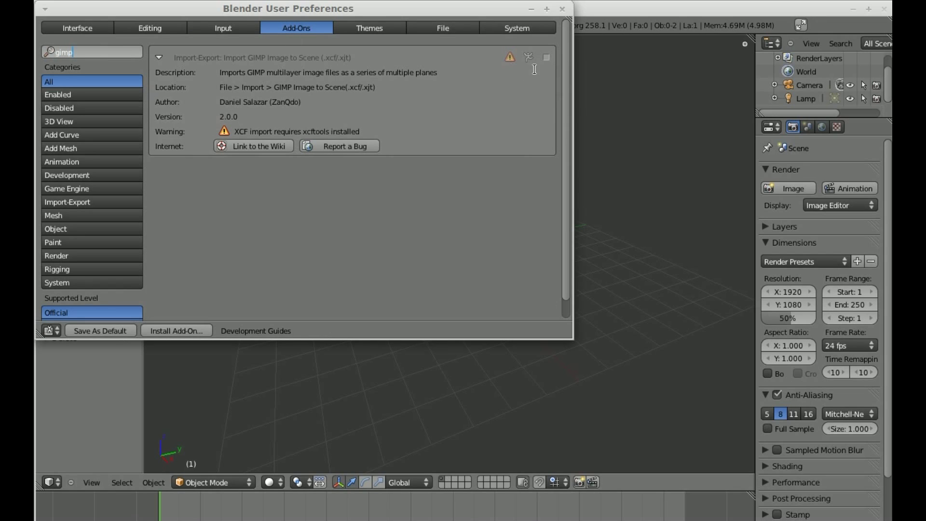
{"action": "left_click", "coordinate": [546, 59]}
{"action": "left_click", "coordinate": [546, 57]}
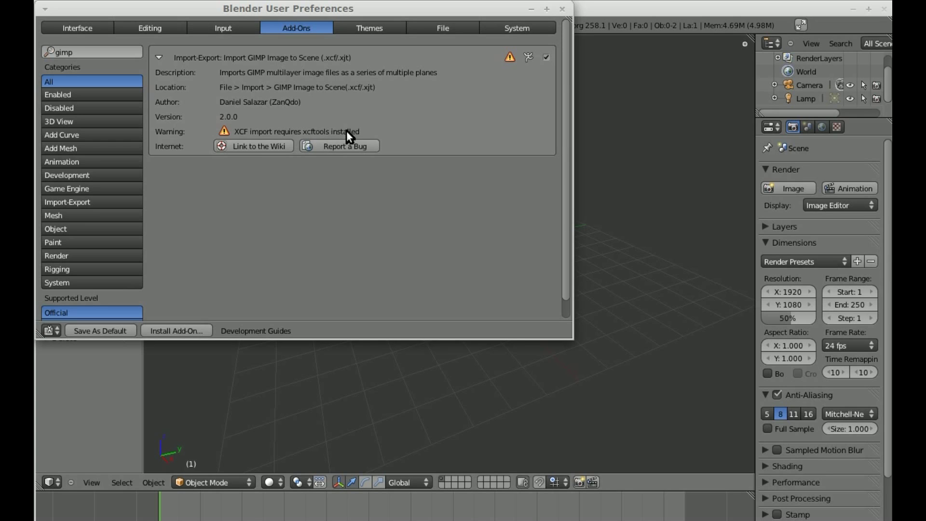
{"action": "left_click", "coordinate": [562, 9]}
Import tutorial.xcf from /tmp with GIMP Image to Scene, keeping the Texture Alpha Factor opacity mode, and render the imported planes.
{"action": "key", "text": "space"}
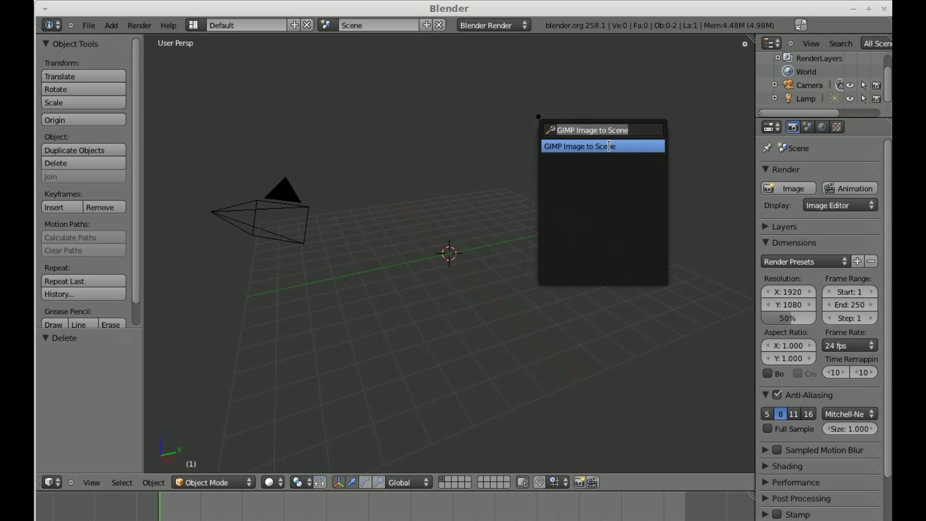
{"action": "left_click", "coordinate": [593, 148]}
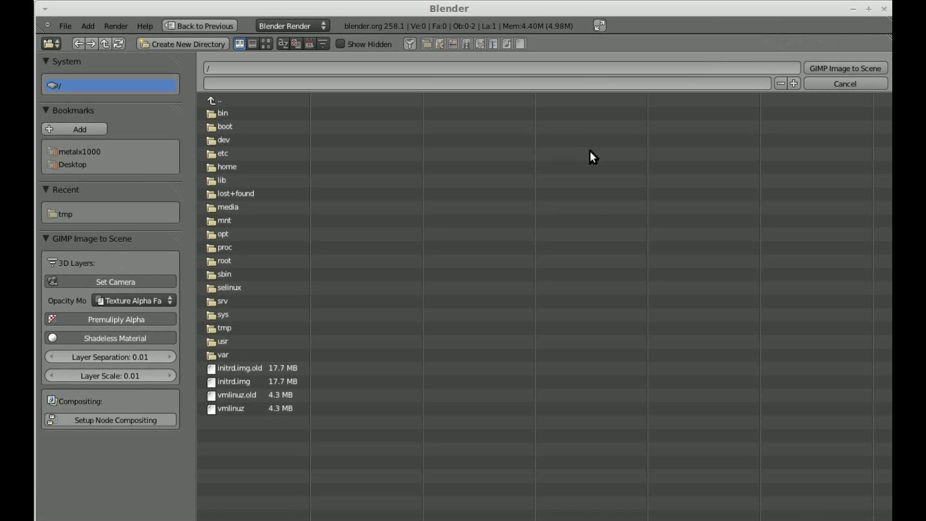
{"action": "left_click", "coordinate": [229, 324]}
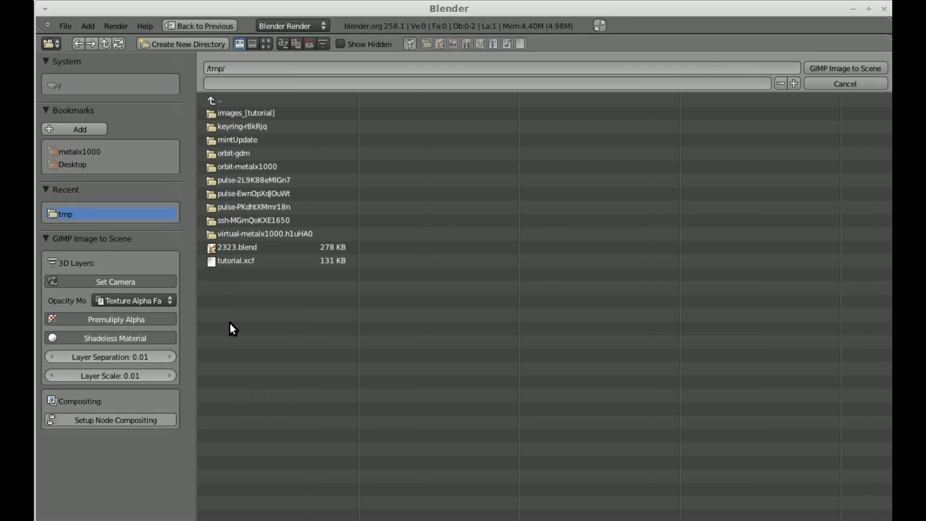
{"action": "left_click", "coordinate": [241, 262]}
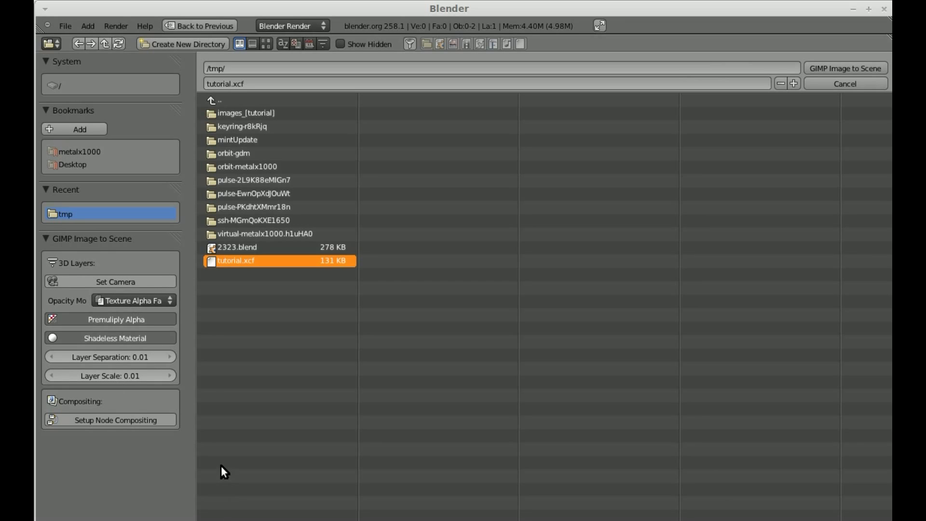
{"action": "left_click", "coordinate": [166, 300]}
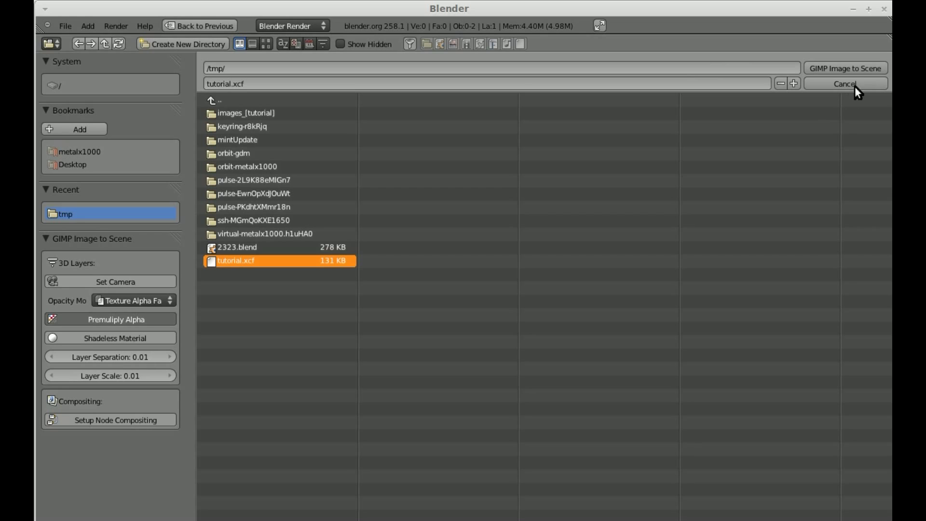
{"action": "left_click", "coordinate": [864, 69]}
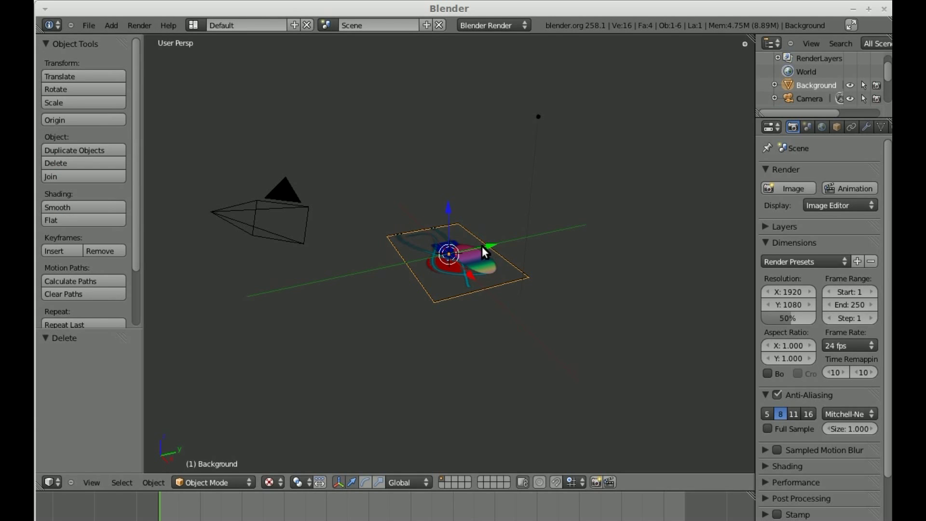
{"action": "key", "text": "F12"}
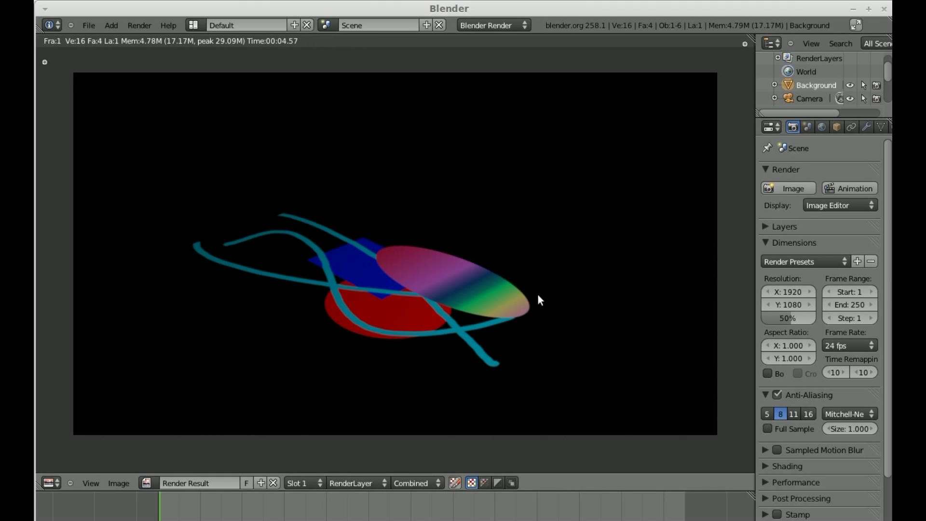
{"action": "key", "text": "Escape"}
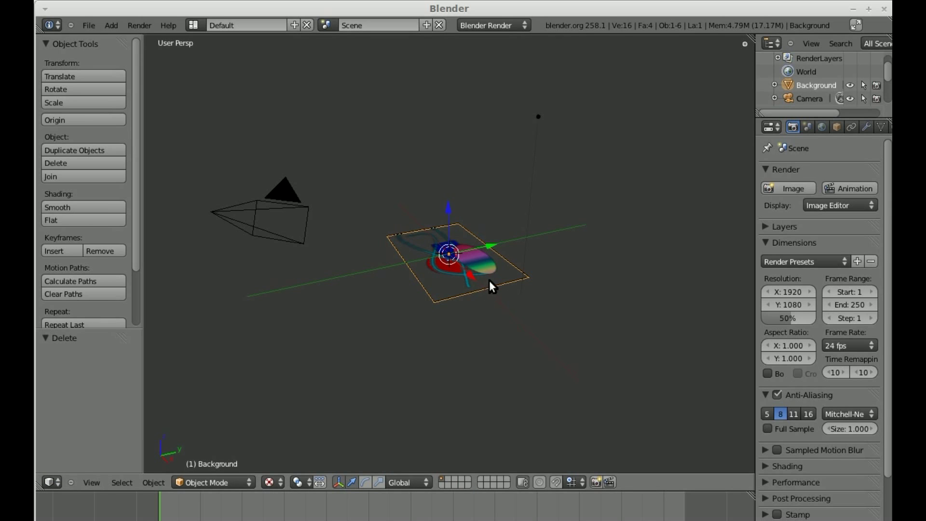
Move the red ellipse's plane away from the stack and the gradient ellipse's plane by about X -1.345, Y -3.187, Z -0.116.
{"action": "right_click_drag", "start_coordinate": [491, 286], "coordinate": [530, 266]}
{"action": "right_click_drag", "start_coordinate": [462, 272], "coordinate": [382, 275]}
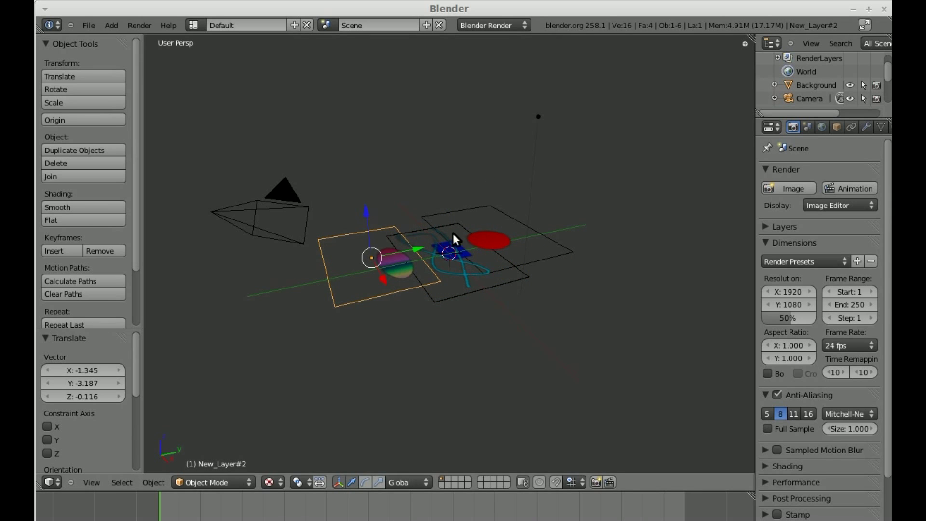
Set the lamp's energy to 0.2 and render the scene to check how the lighting affects the planes.
{"action": "right_click", "coordinate": [539, 118]}
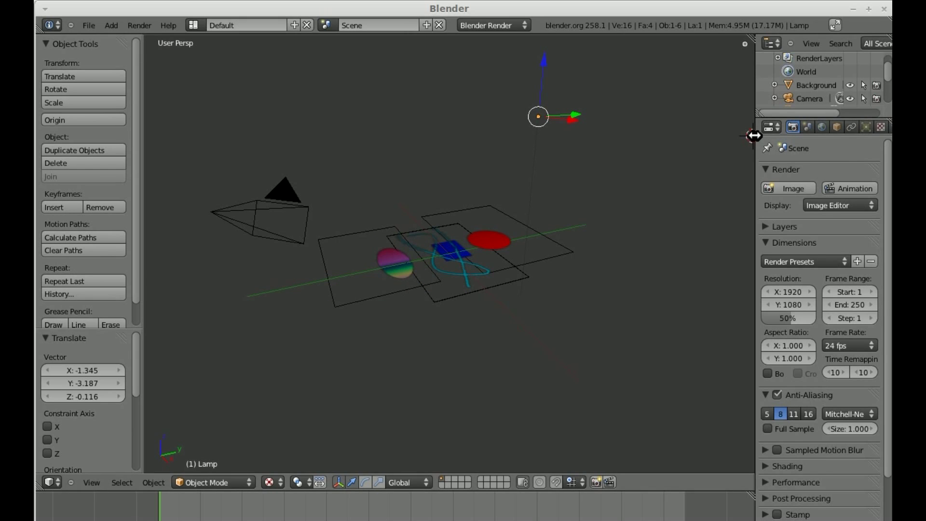
{"action": "left_click_drag", "start_coordinate": [754, 136], "coordinate": [688, 131]}
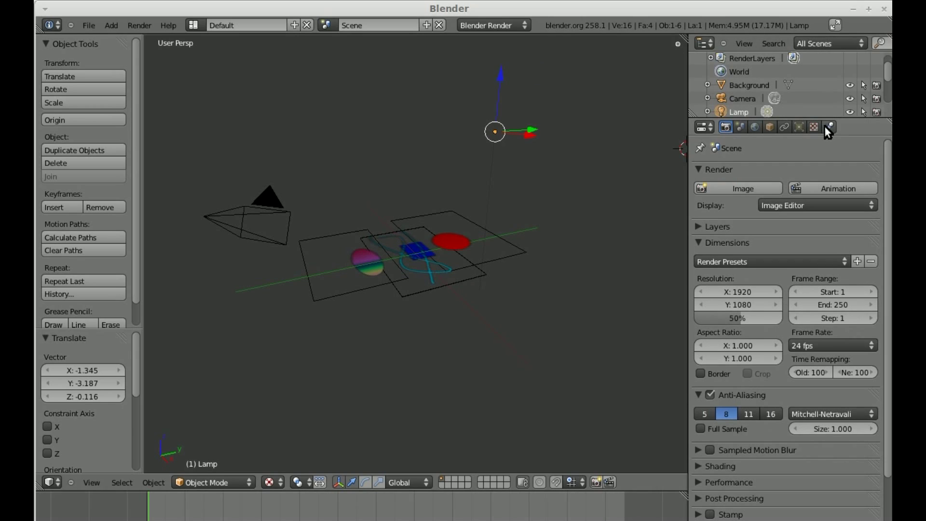
{"action": "left_click", "coordinate": [798, 127]}
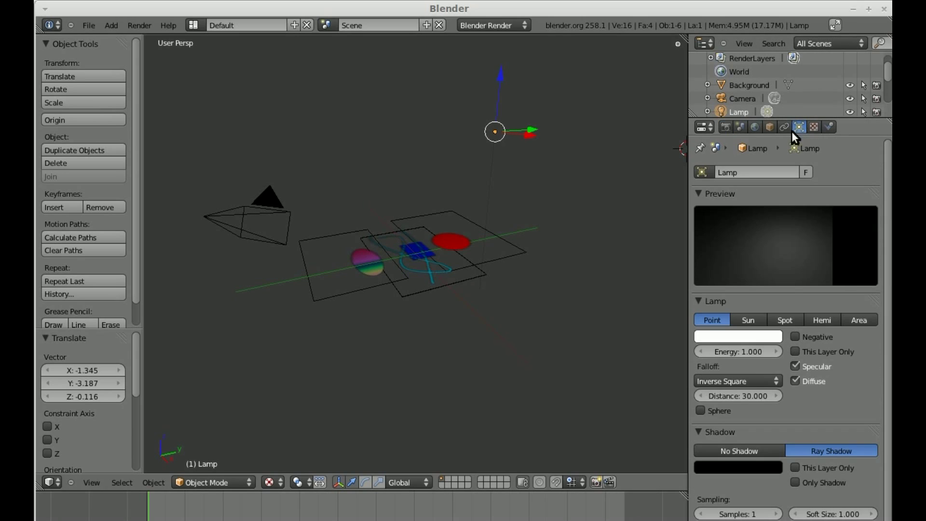
{"action": "left_click", "coordinate": [740, 350]}
{"action": "key", "text": "BackSpace"}
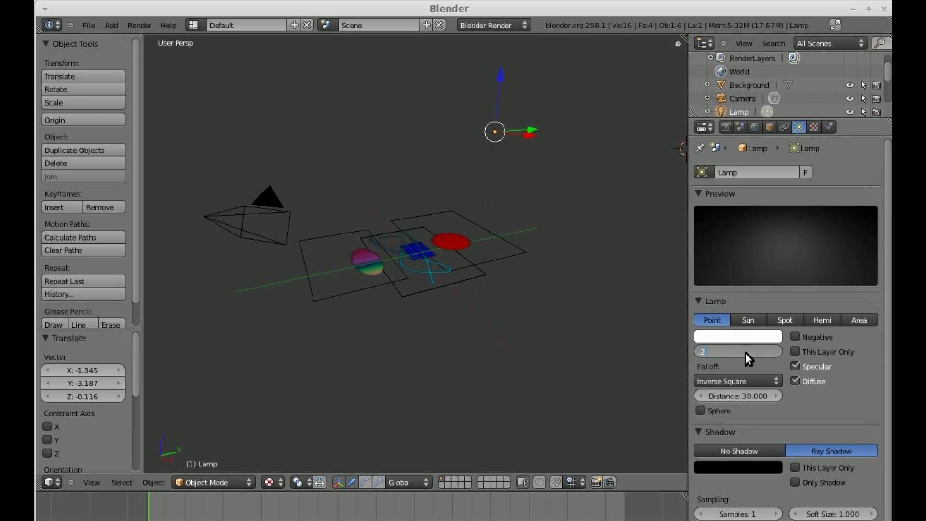
{"action": "type", "text": ".2"}
{"action": "key", "text": "Return"}
{"action": "key", "text": "F12"}
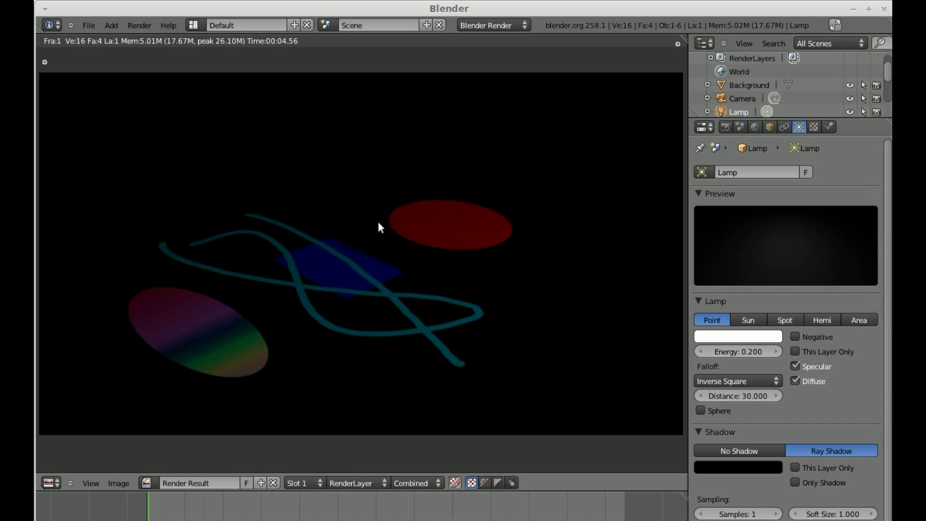
{"action": "key", "text": "Escape"}
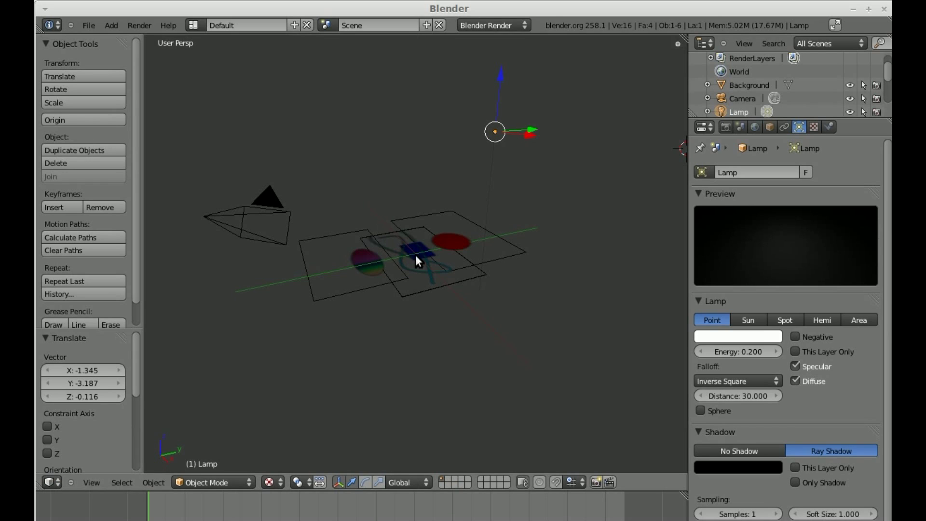